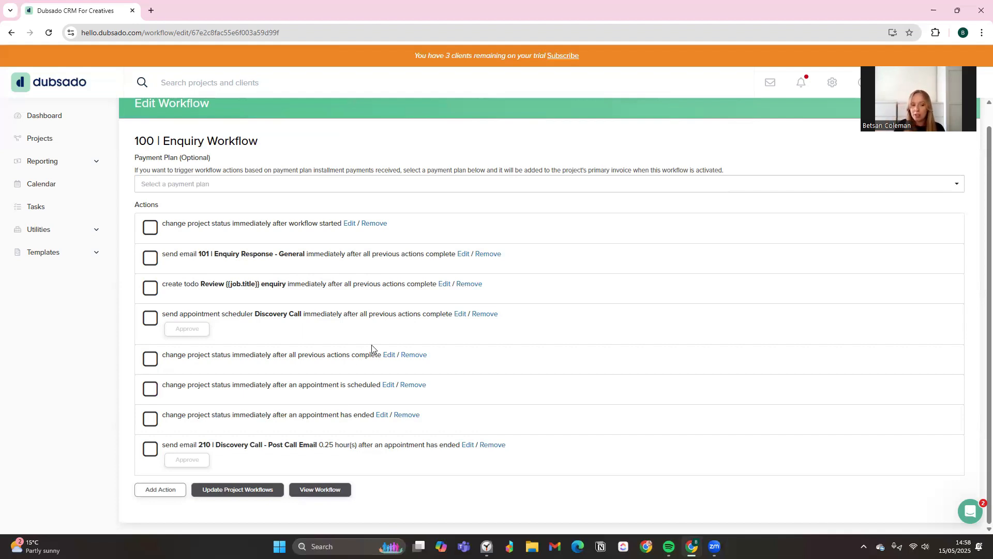
Add a Send Email action to the workflow using the canned email 207 | Discovery Call - Follow Up 1.
click(165, 493)
click(395, 266)
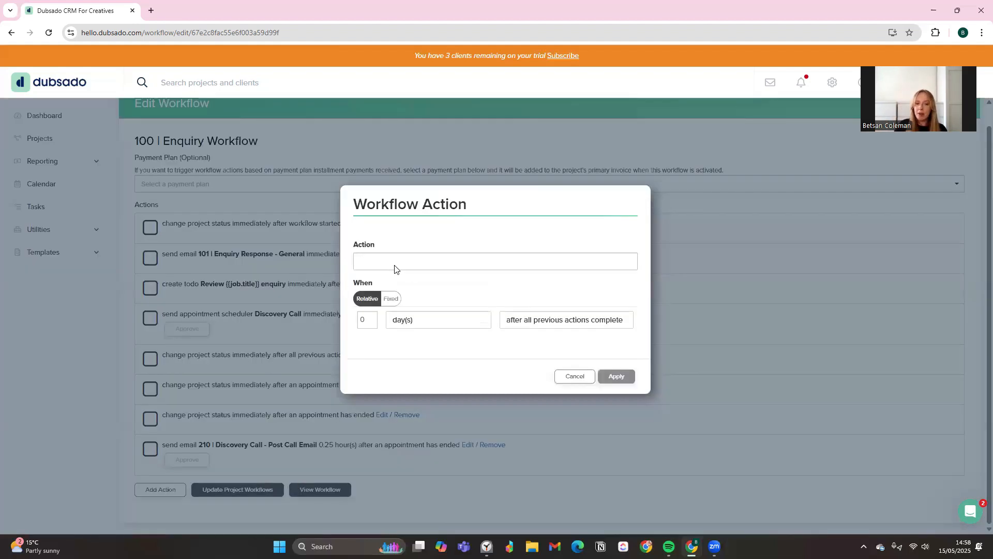
click(427, 322)
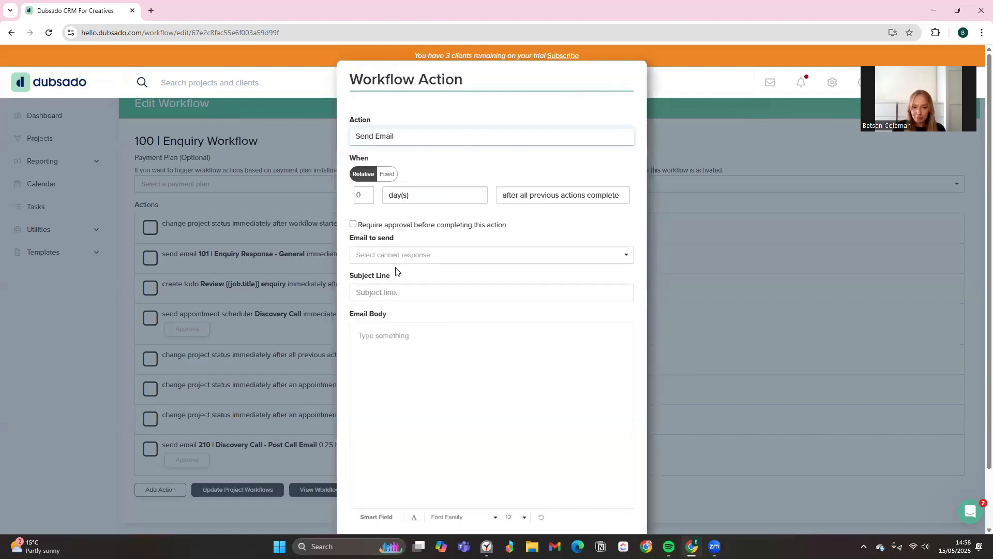
click(393, 255)
scroll(417, 291, down, 5)
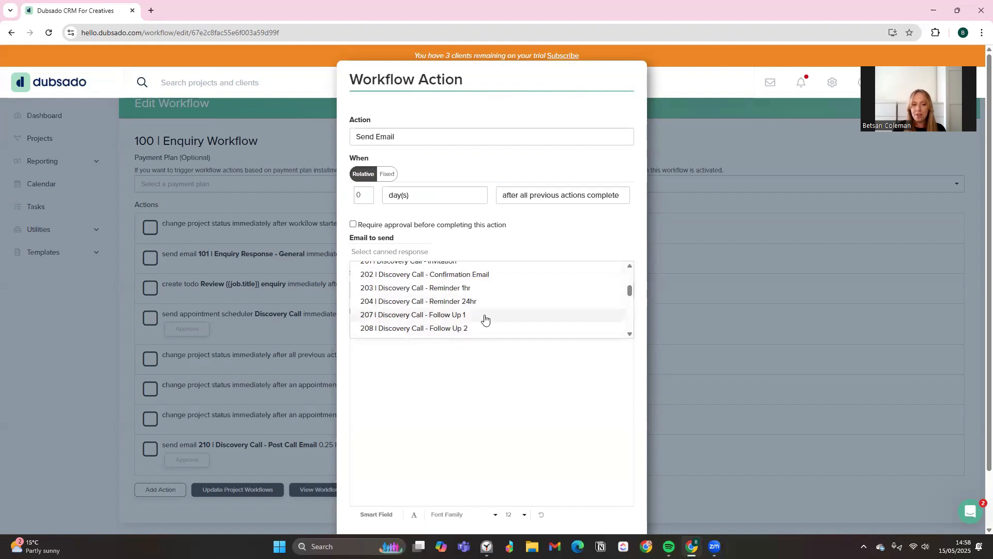
click(484, 318)
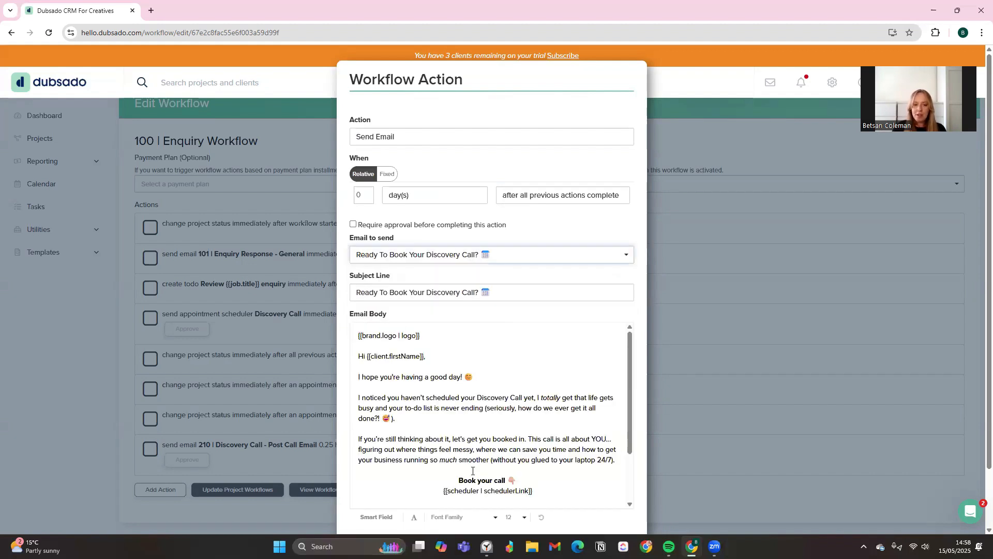
Replace the scheduler link smart field below "Book your call" in the email body with the placeholder text ADD LINK.
scroll(541, 475, down, 1)
drag(533, 439, 443, 439)
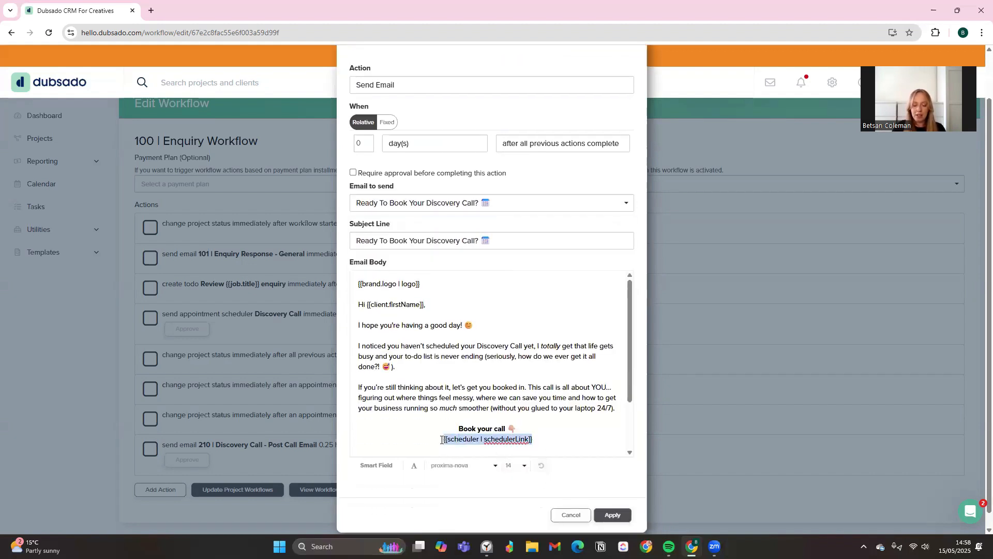
text(ADD)
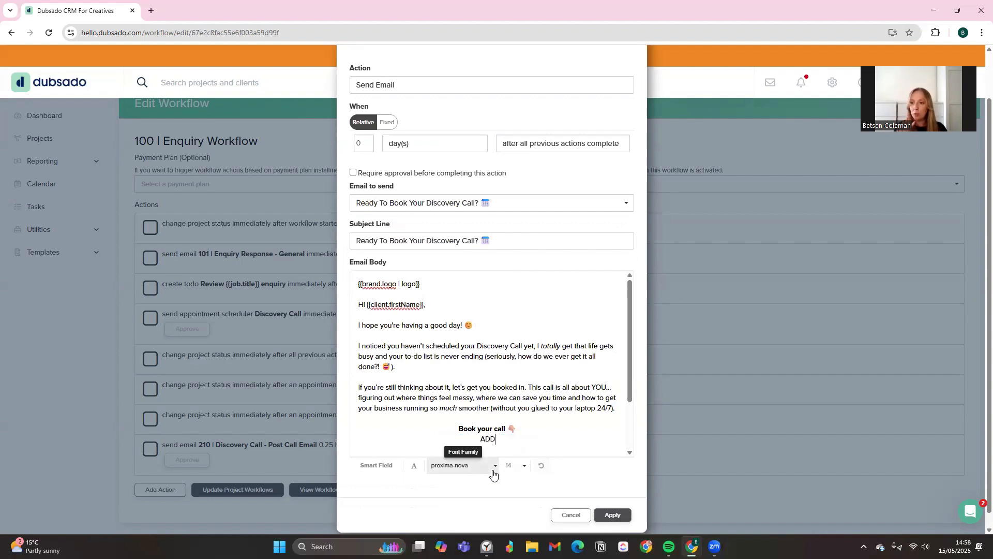
text( LINK)
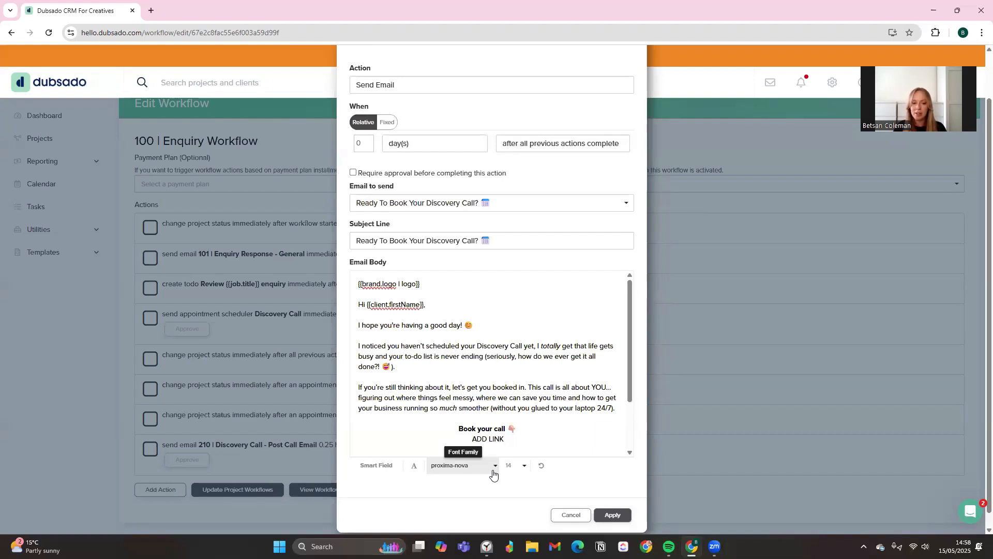
Set the follow-up email to go out 5 days after workflow started and apply the action.
double_click(365, 143)
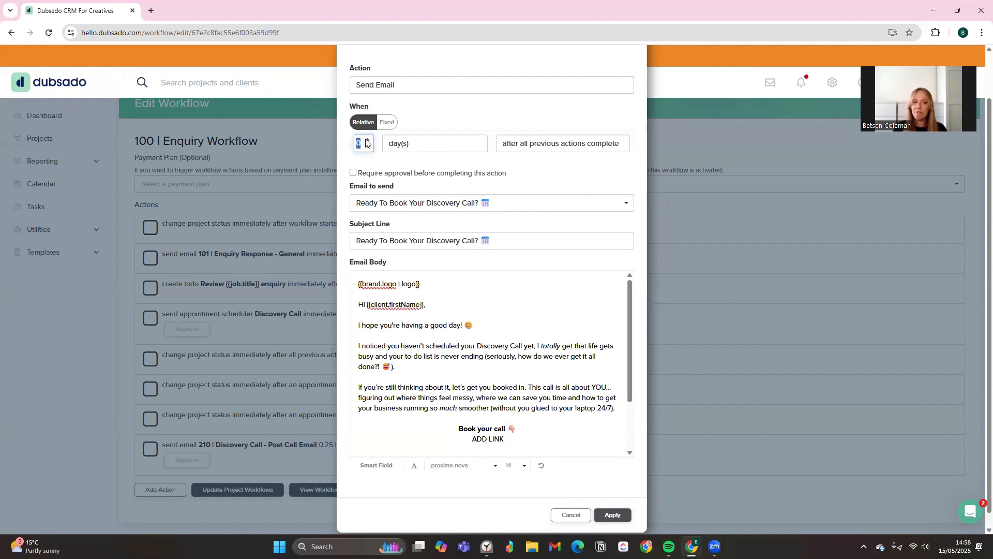
text(5)
click(507, 150)
click(510, 161)
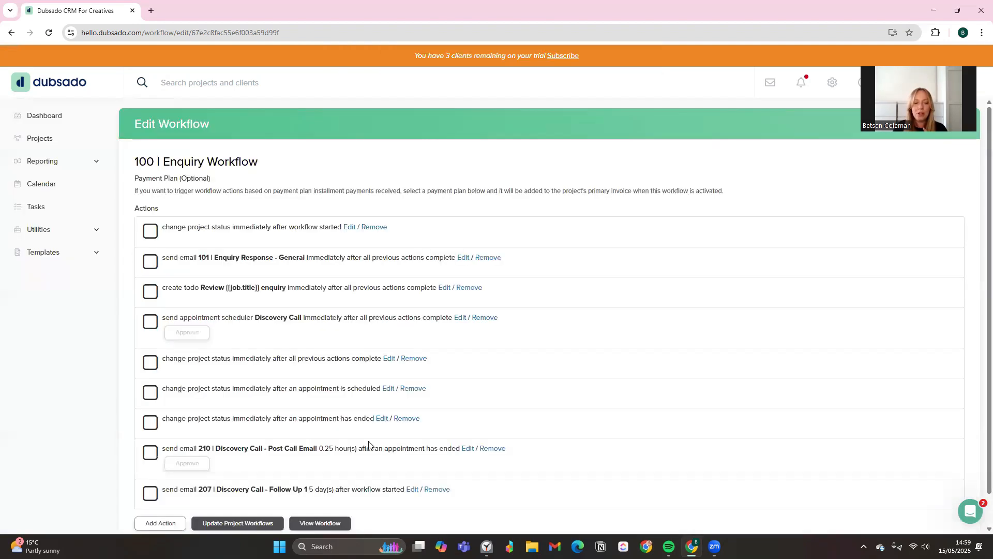
Edit the 207 | Discovery Call - Follow Up 1 email action to require approval before completing, and apply the change.
click(412, 505)
click(353, 225)
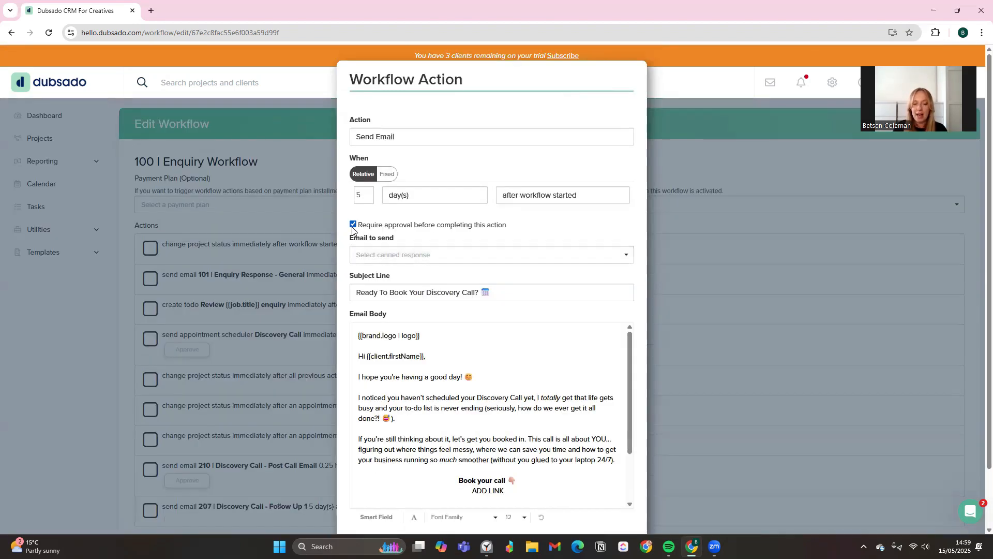
scroll(539, 357, down, 5)
click(615, 501)
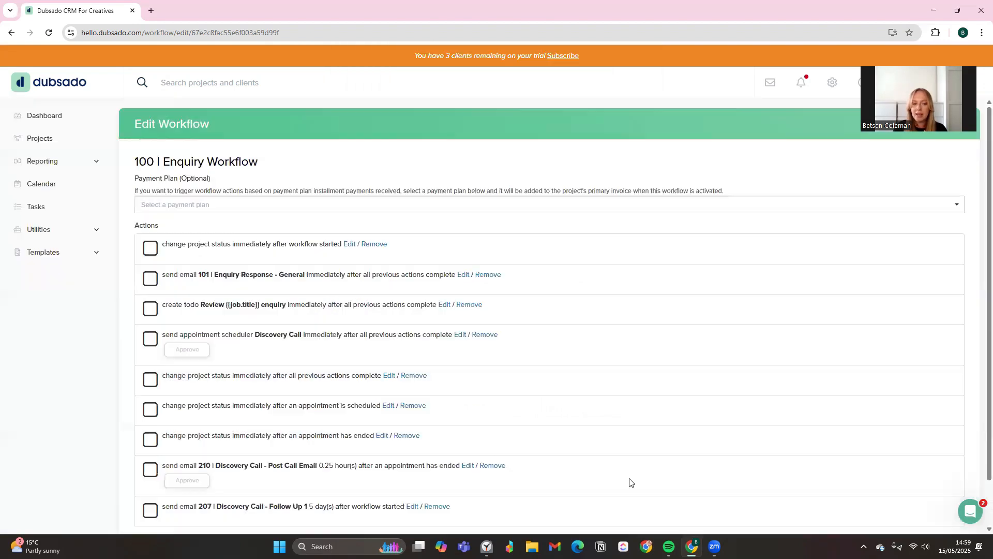
scroll(685, 414, down, 2)
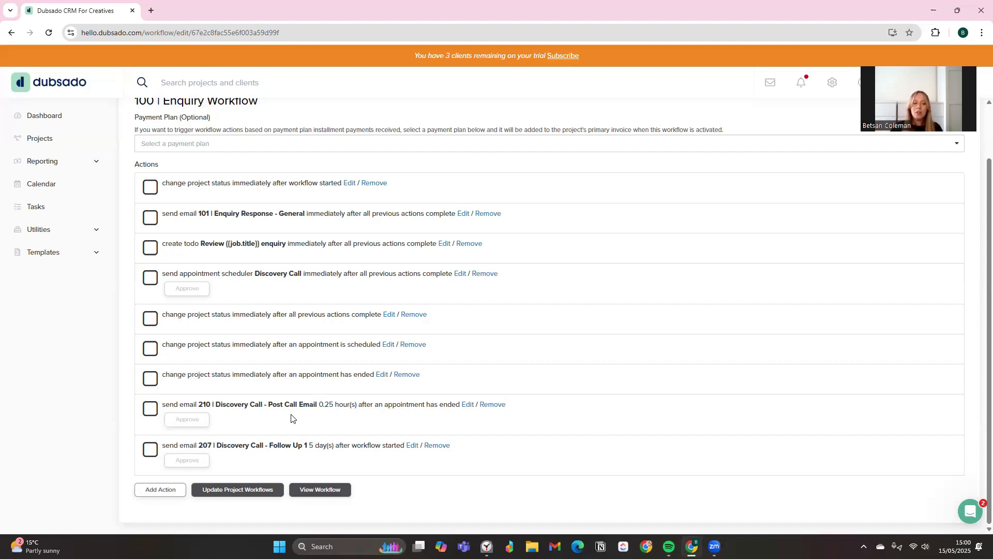
Add a Create Todo action to the workflow, timed 8 days after workflow started.
click(402, 261)
click(398, 352)
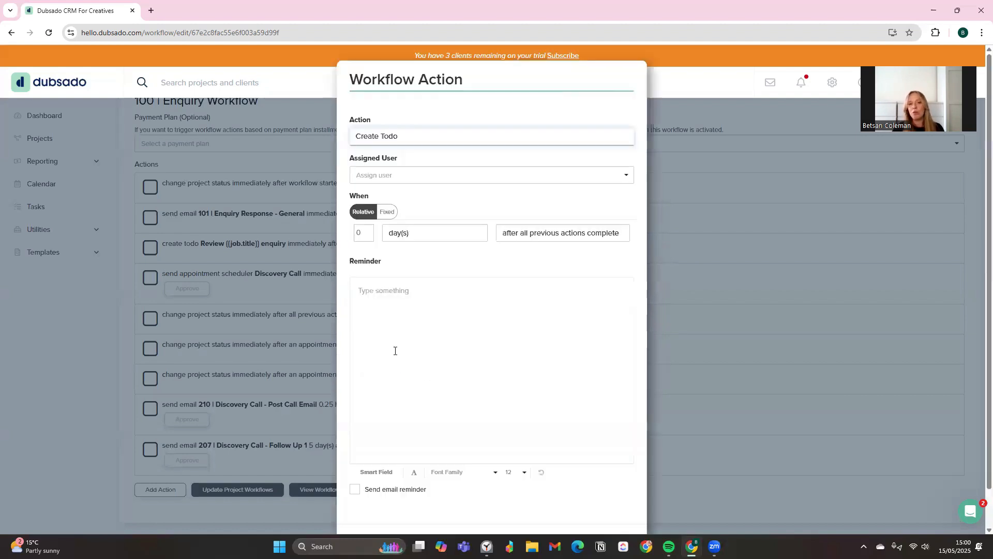
double_click(361, 233)
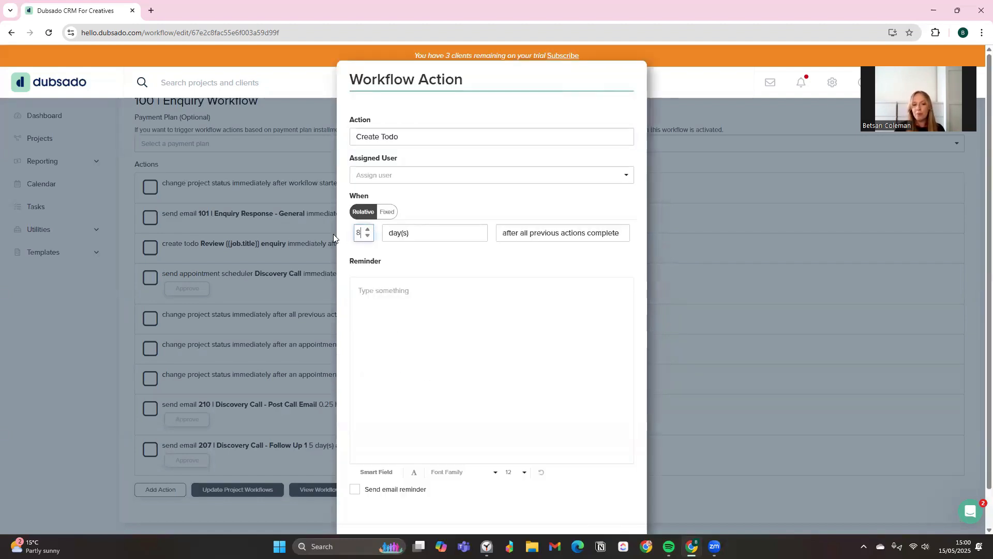
text(8)
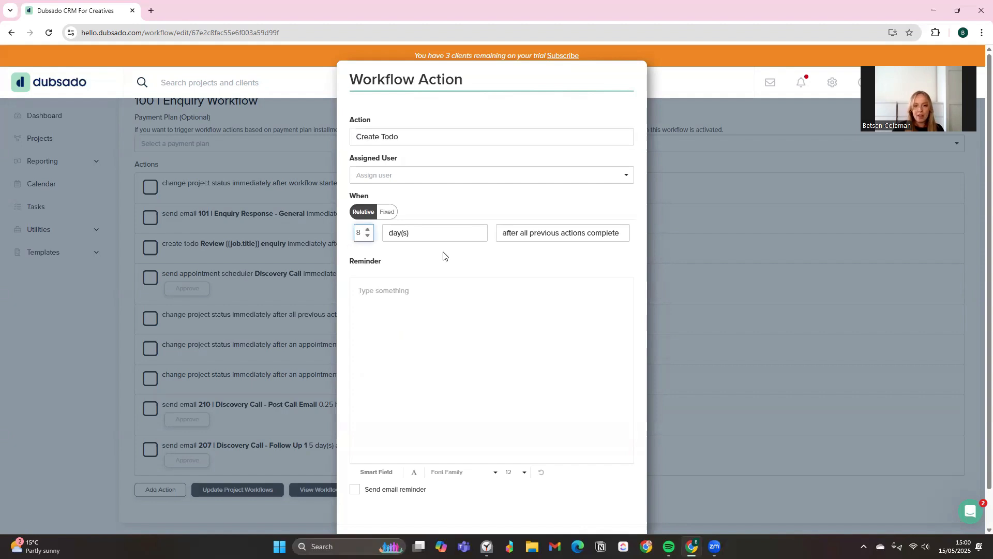
click(539, 239)
click(541, 252)
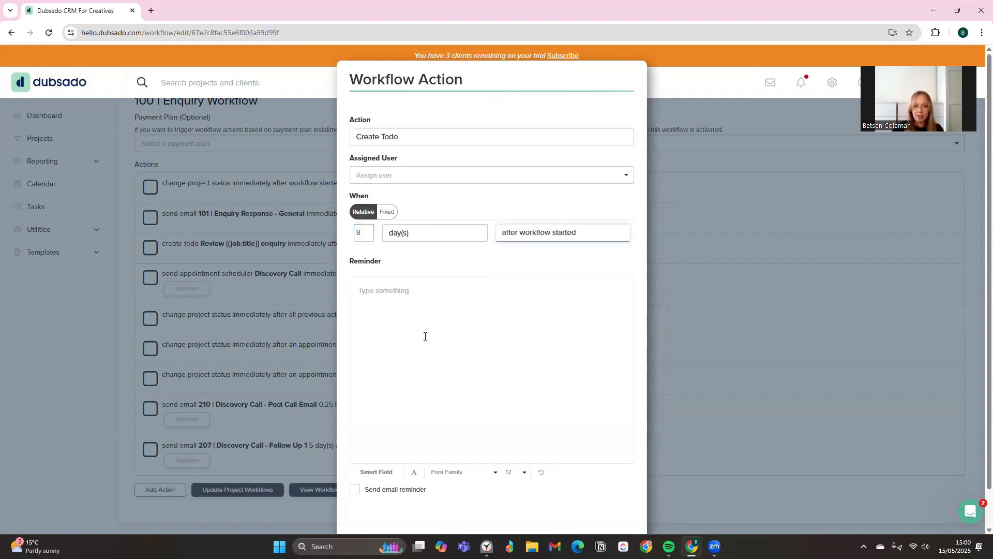
Begin the todo's reminder text with "Send DM to" followed by the client's full name smart field.
click(404, 303)
text(Send )
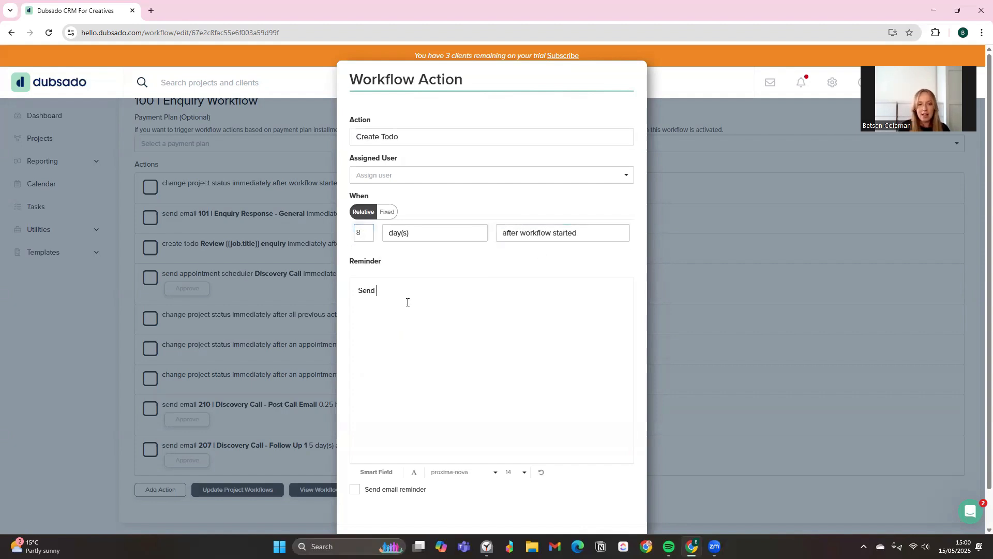
text(DM to)
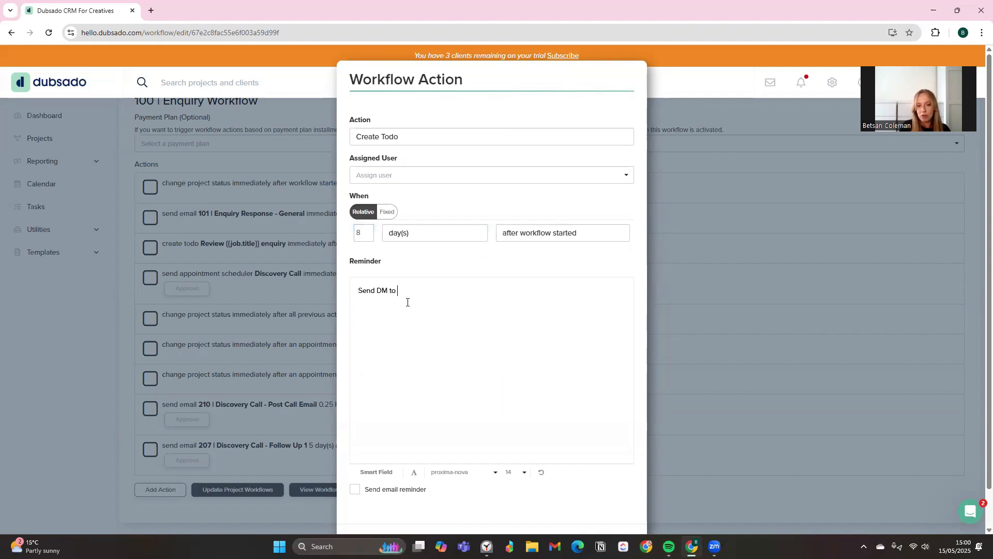
click(376, 471)
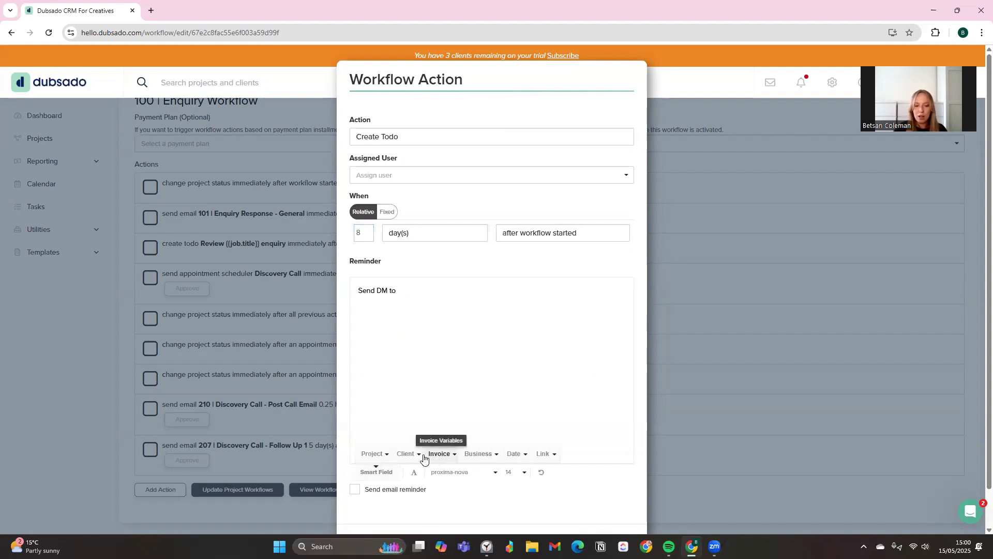
click(407, 454)
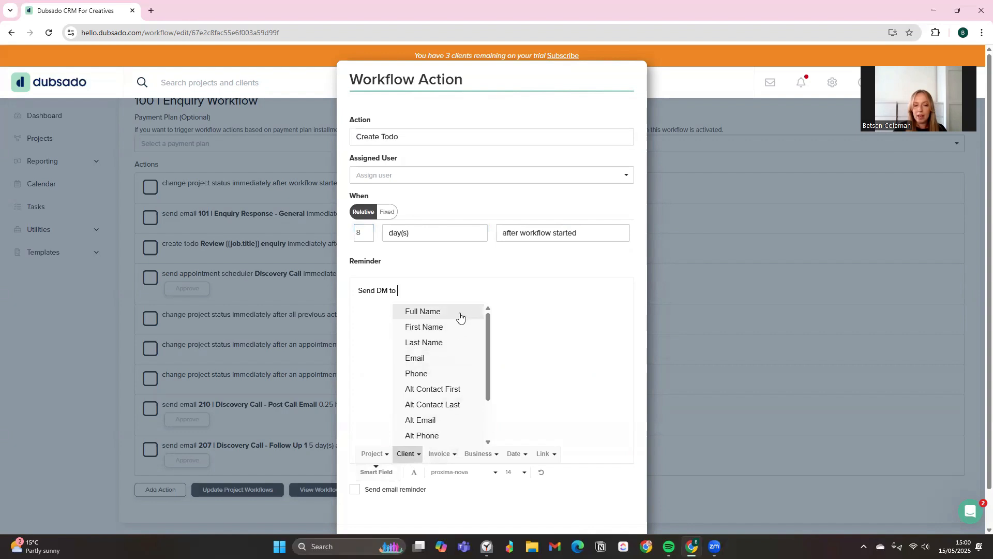
click(456, 313)
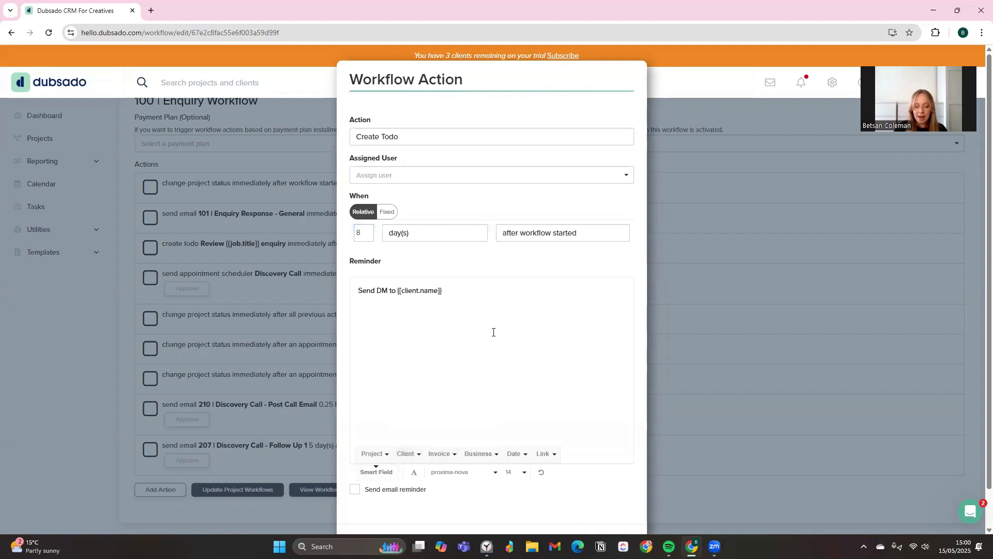
Complete the reminder text after the client name with "about Discovery Call Follow Up.".
text(about Di)
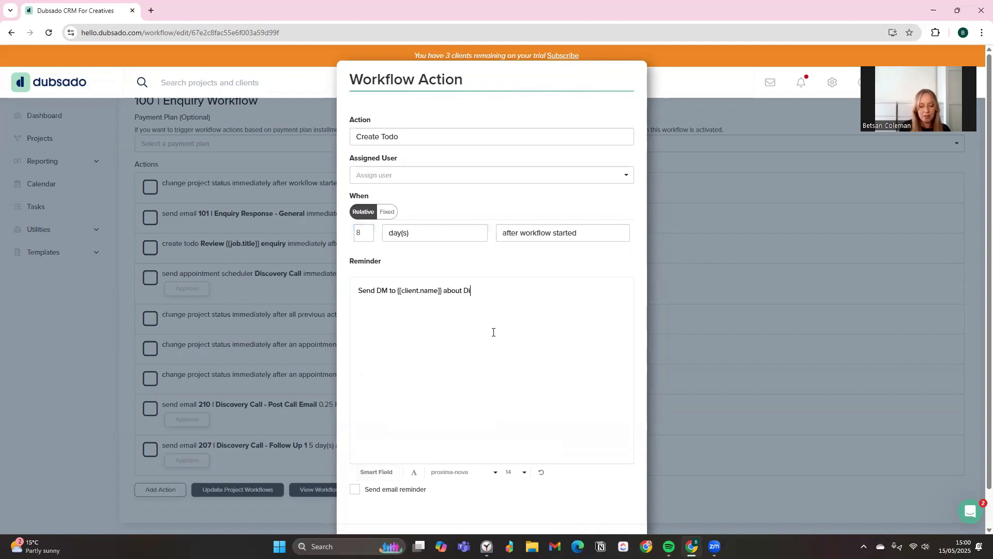
text(scovery Call fl)
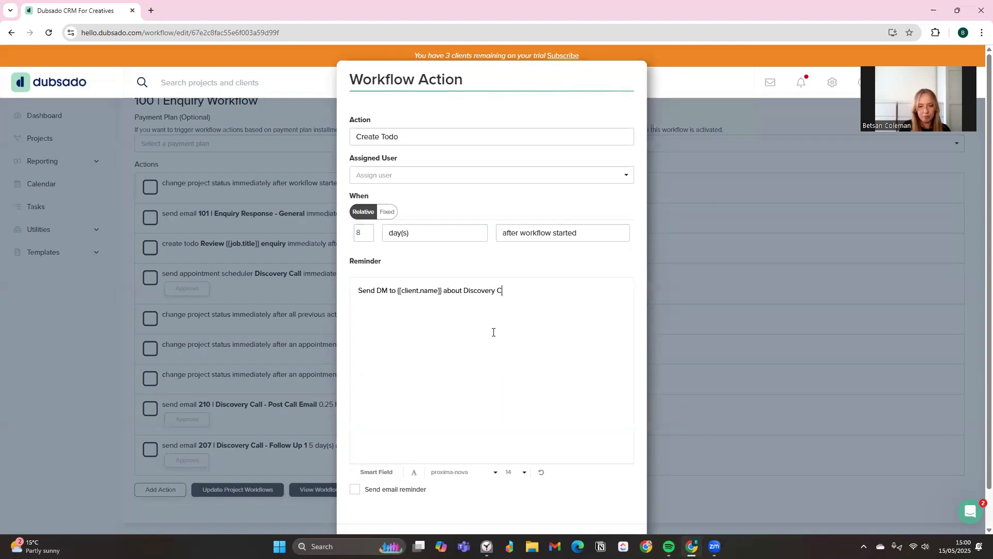
key(BackSpace)
key(BackSpace)
text(Foll)
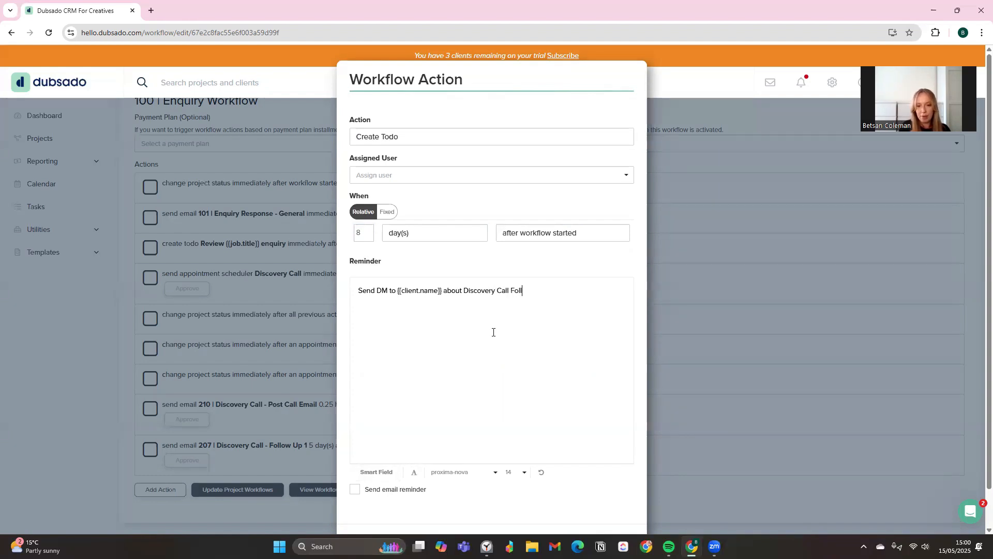
text(ow Up.)
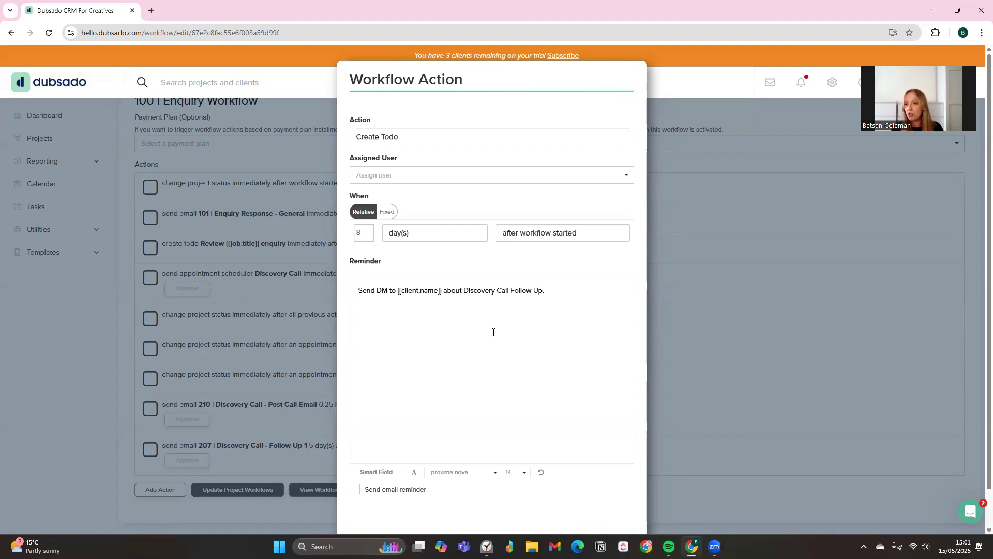
Turn on the todo's email reminder, assign the todo to the account user, and apply the action.
key(Return)
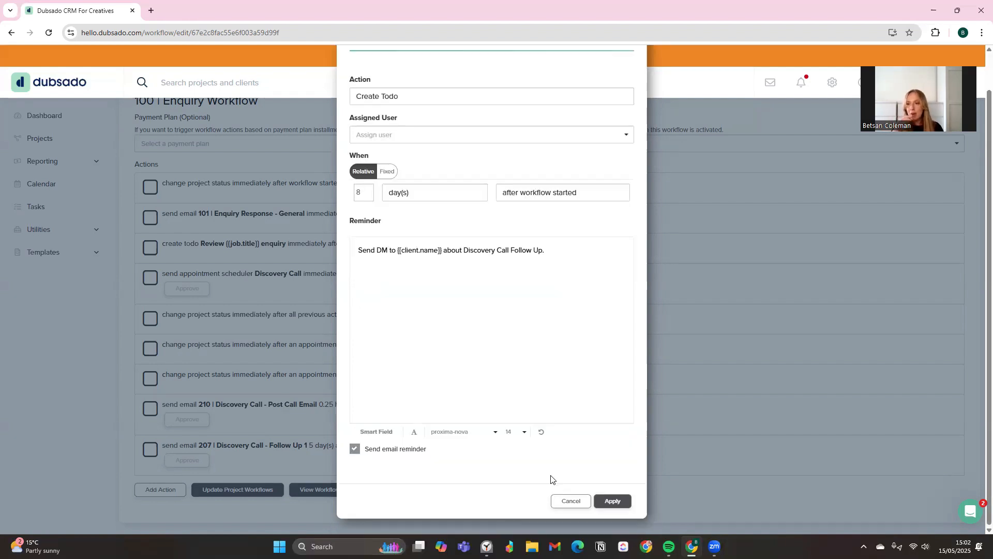
click(412, 135)
click(400, 154)
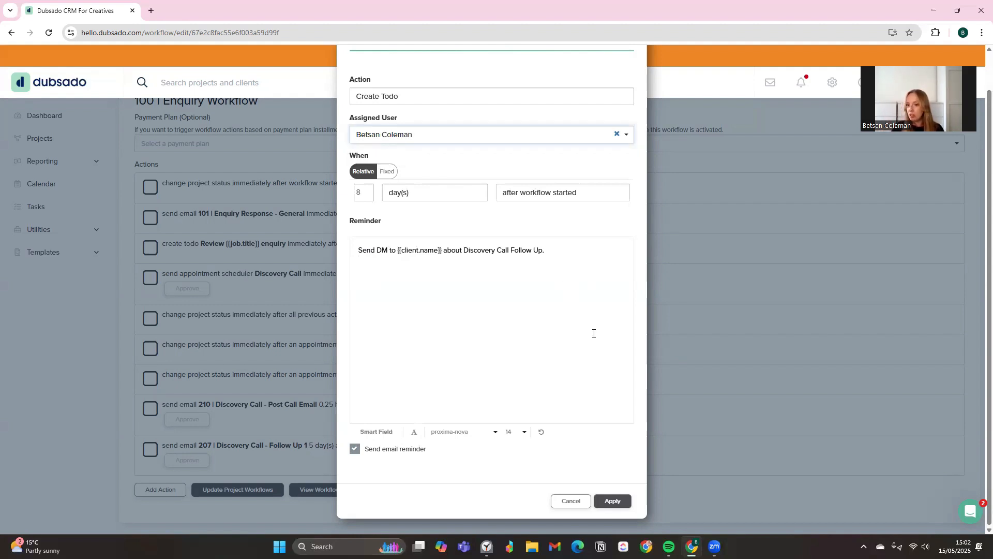
click(614, 501)
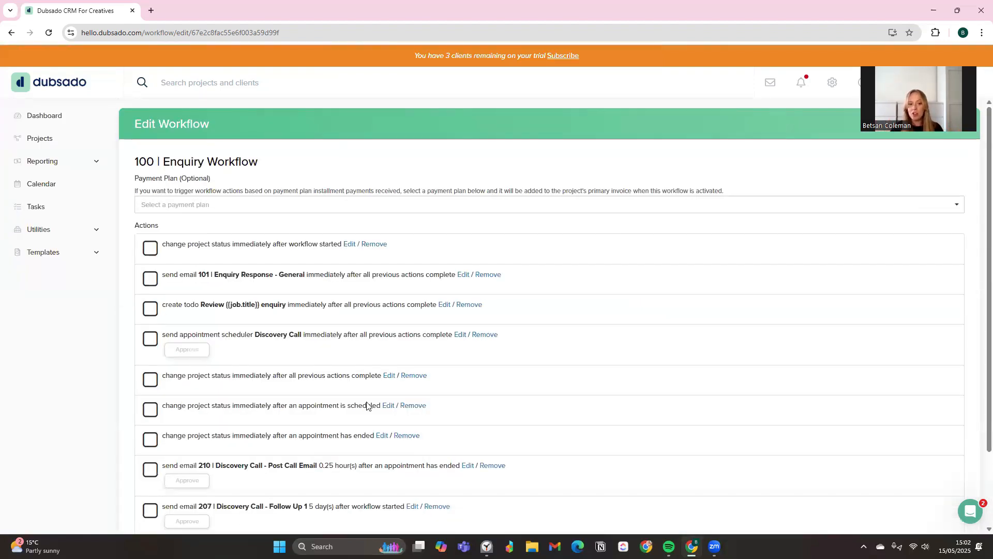
scroll(368, 403, down, 3)
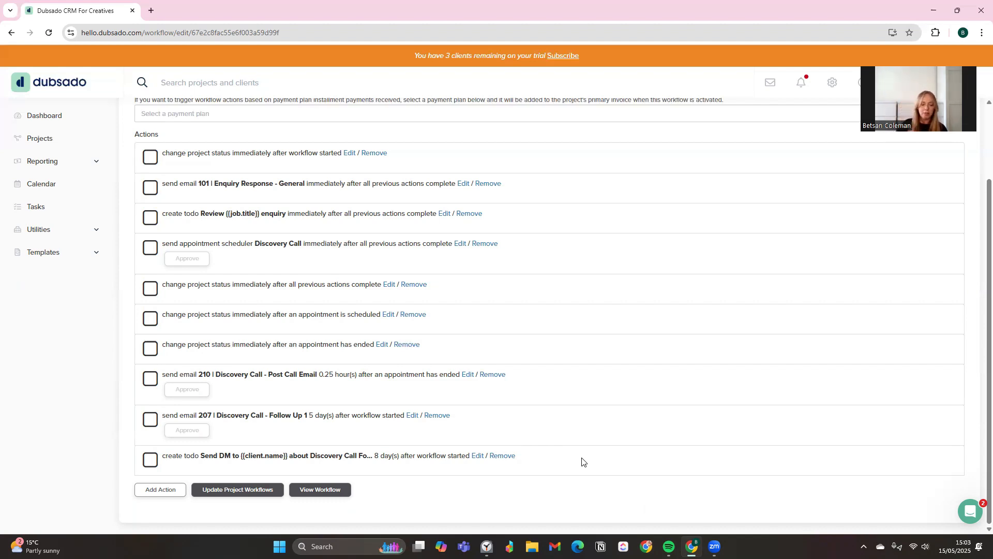
scroll(582, 461, up, 1)
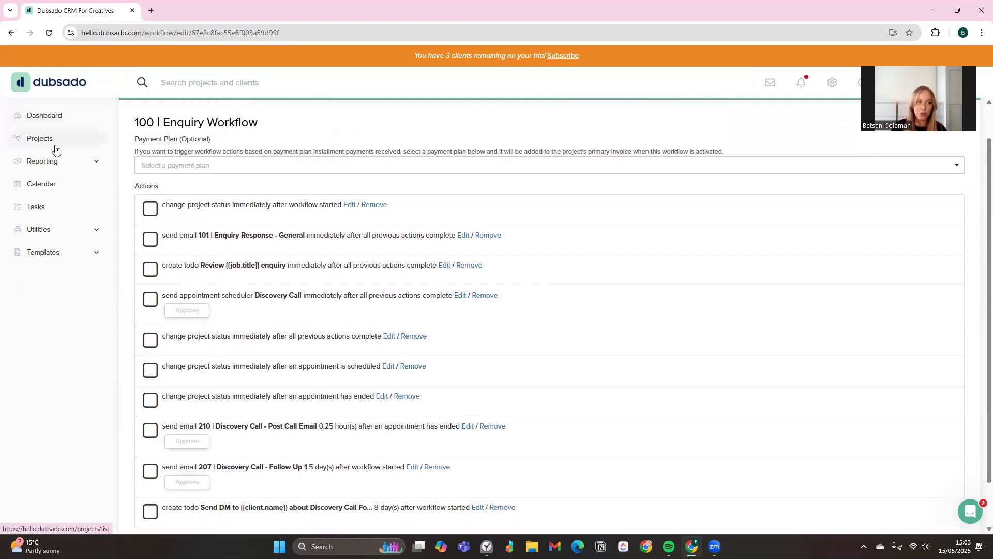
Open the Test 1 project from the Disco Call Scheduler Sent leads and show its pending appointments.
click(50, 151)
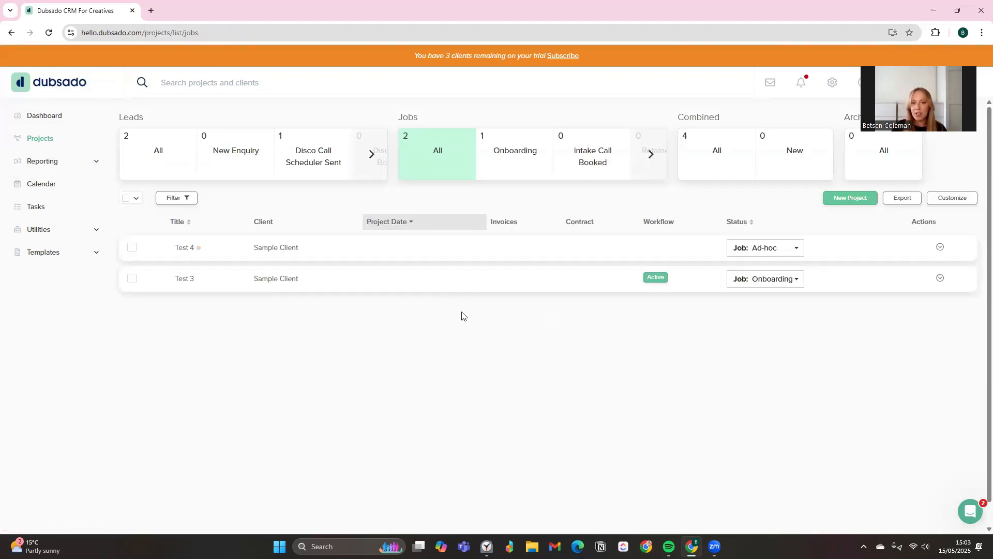
click(651, 173)
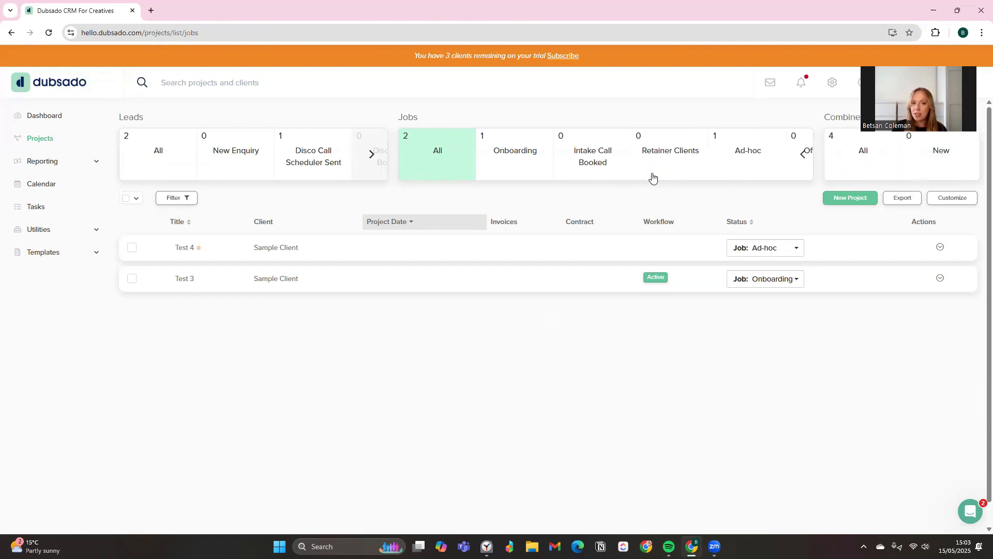
click(383, 155)
click(330, 176)
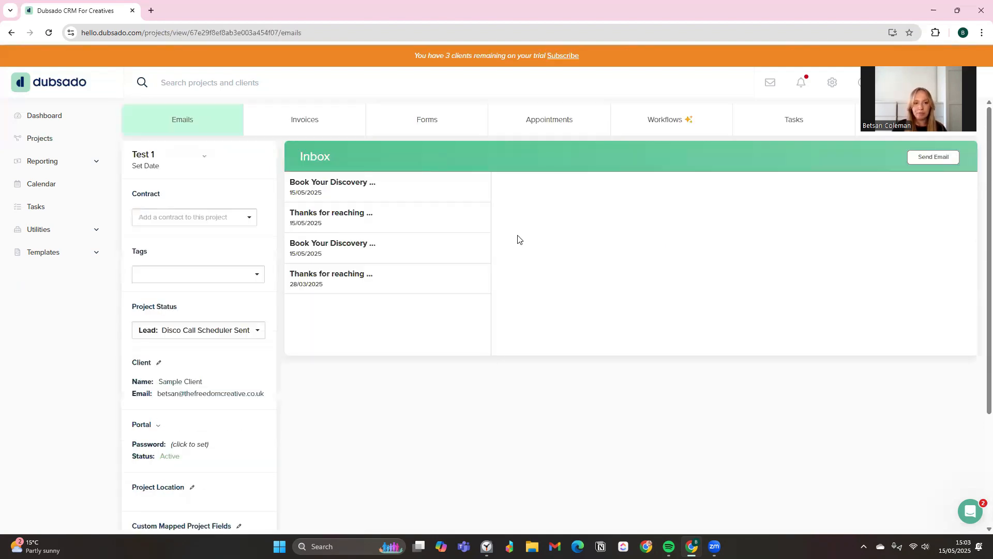
click(556, 124)
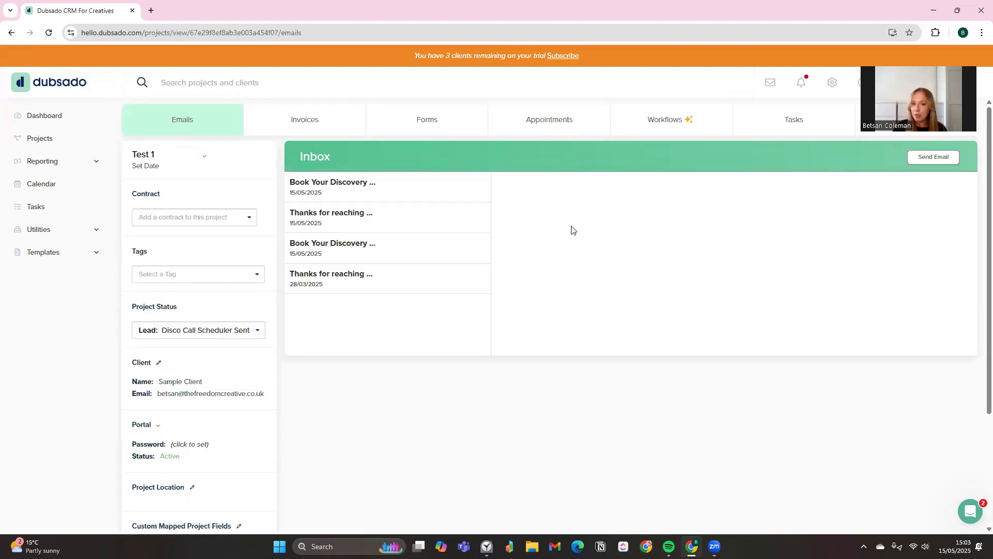
click(653, 187)
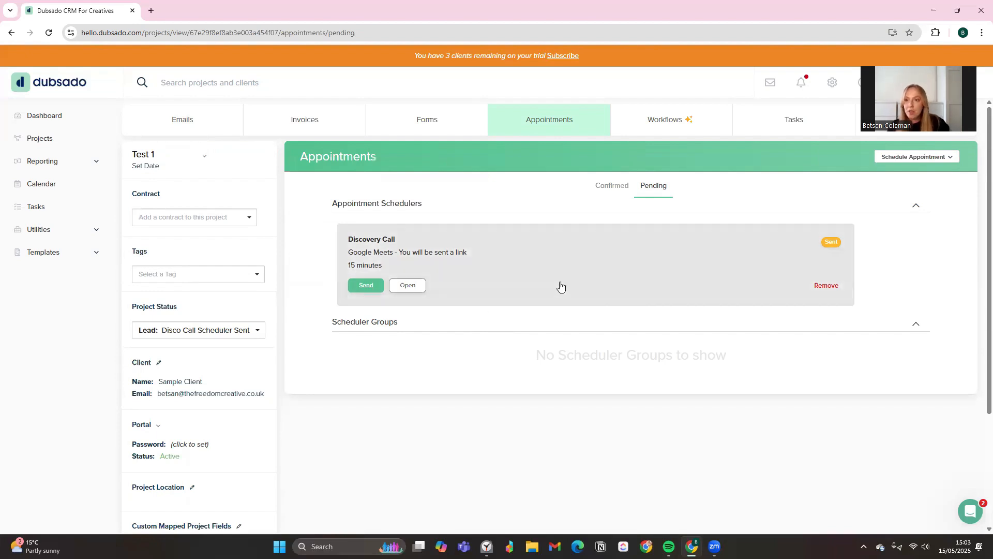
Open the pending Discovery Call scheduler's booking page, copy its full web address, and return to the Test 1 project.
click(409, 286)
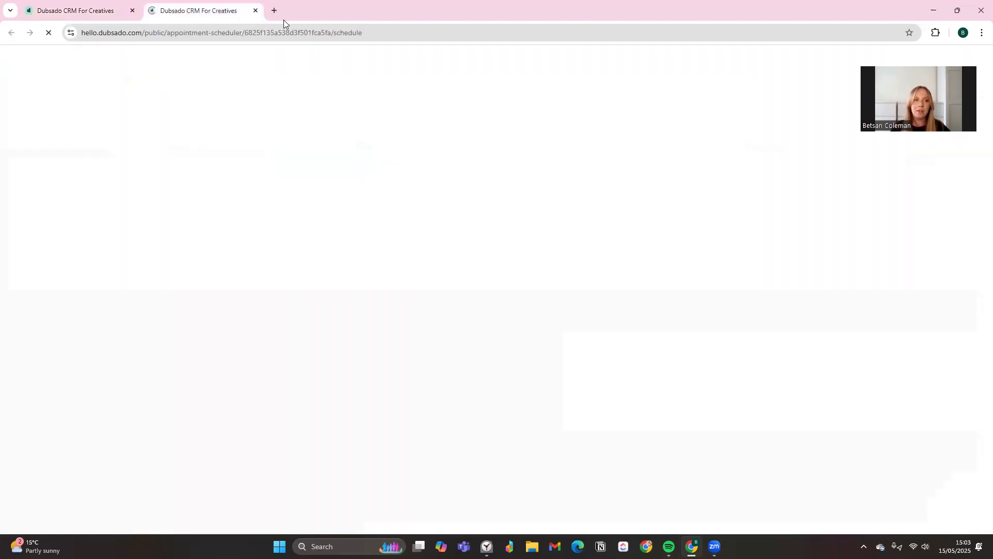
click(391, 34)
drag(391, 35, 79, 45)
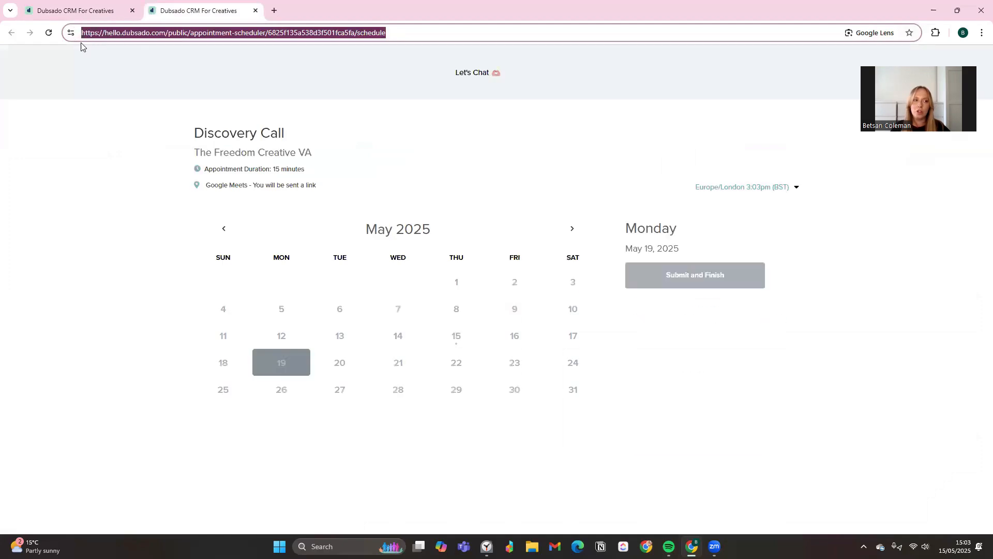
click(43, 12)
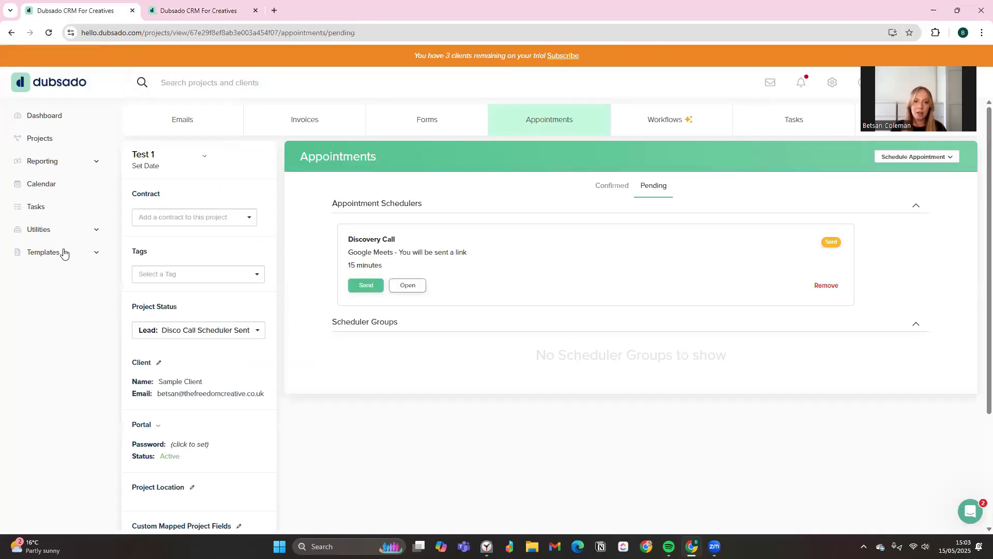
Open the 207 | Discovery Call - Follow Up 1 email action in the project's enquiry workflow for editing.
click(653, 124)
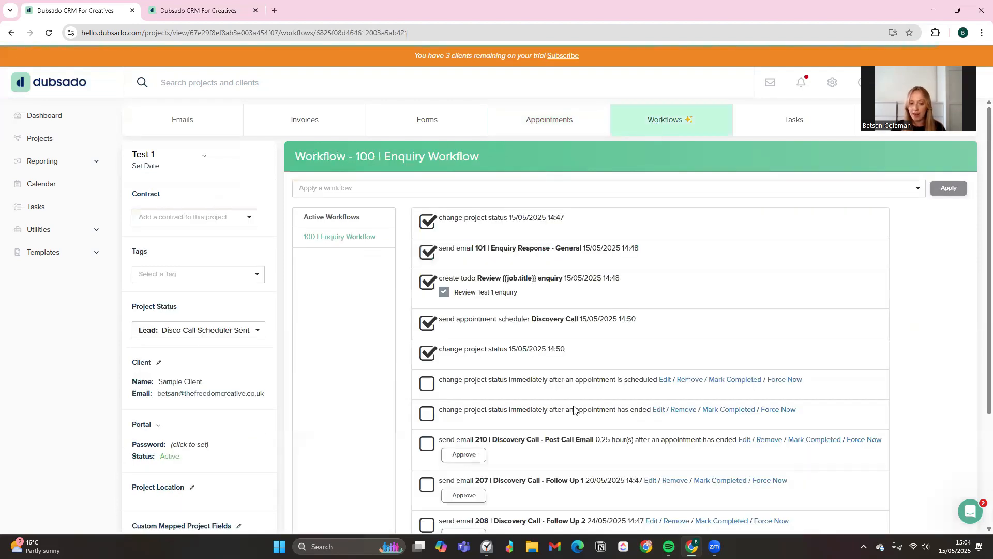
scroll(574, 406, down, 3)
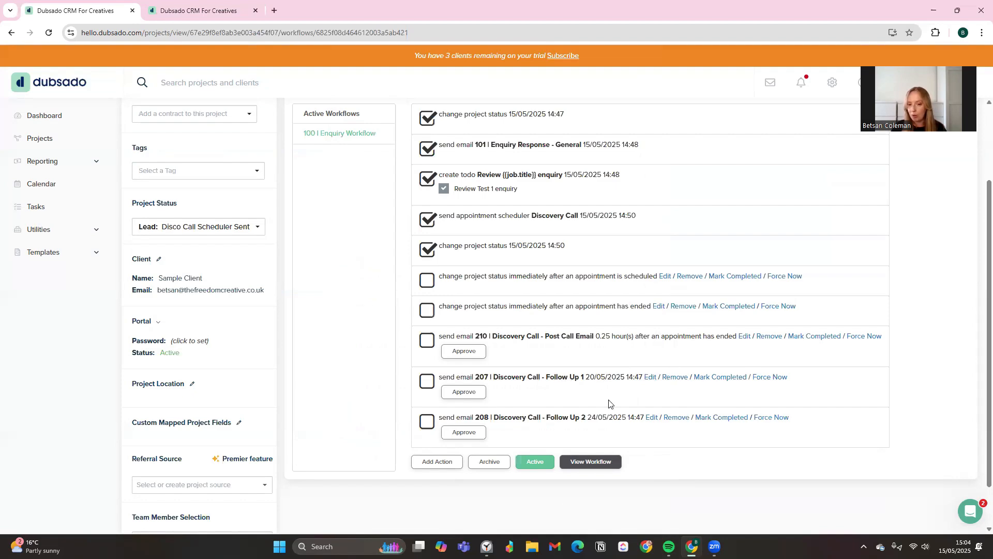
click(651, 379)
scroll(607, 412, down, 2)
Insert a button below "Book your call" labelled "Book Discovery Call", linked to the copied scheduler address and opening in a new tab.
drag(516, 422, 446, 420)
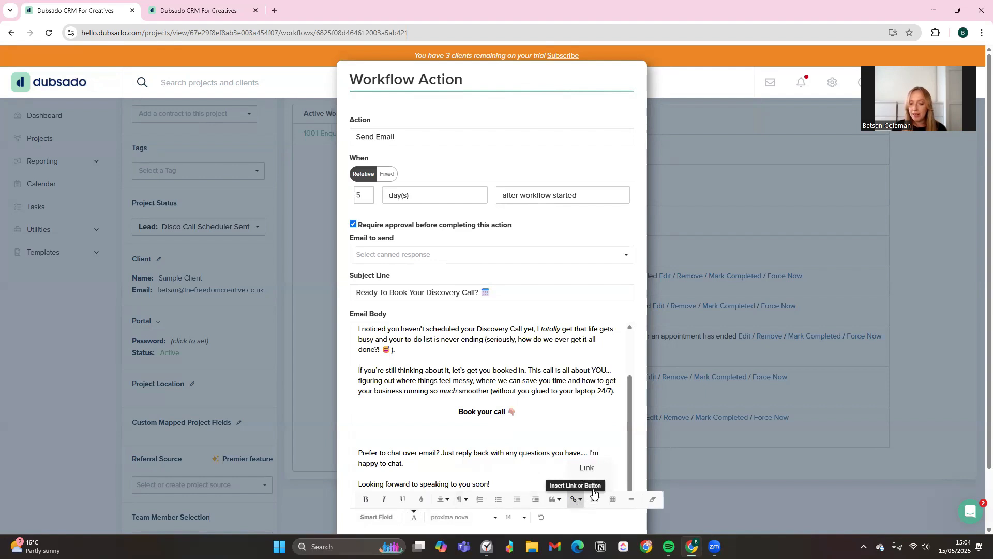
click(582, 468)
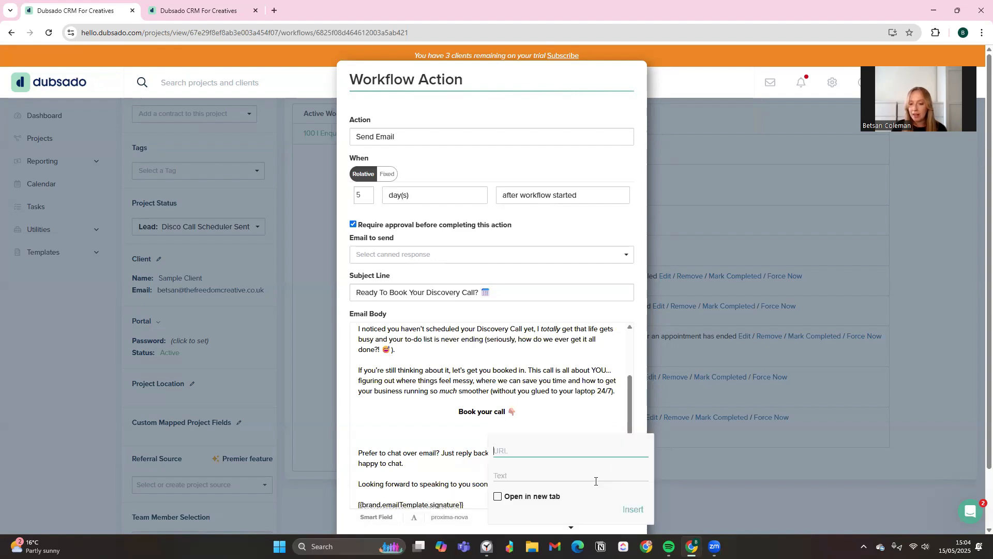
key(ctrl+v)
click(529, 467)
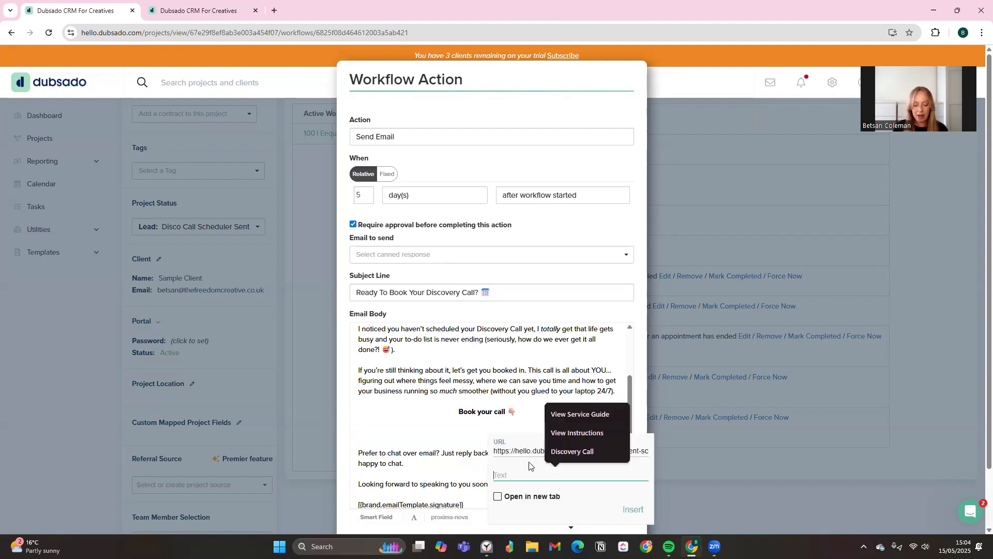
text(BOOK)
key(BackSpace)
key(BackSpace)
key(BackSpace)
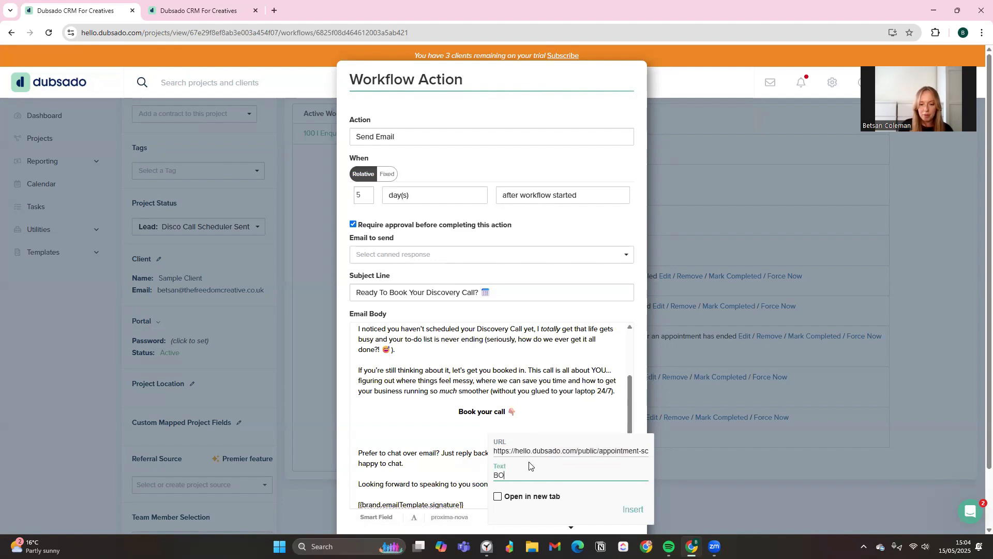
text(ook Discovery Call)
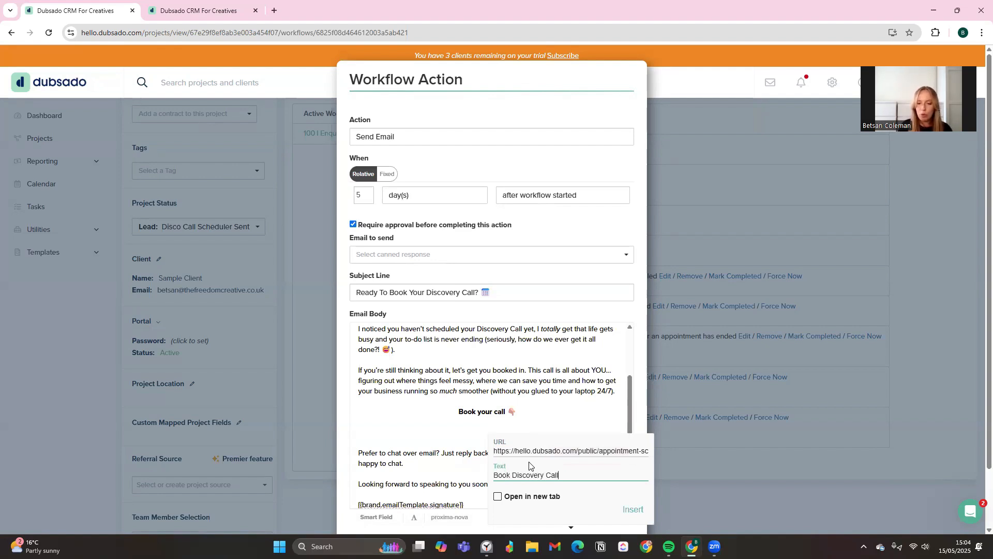
click(498, 496)
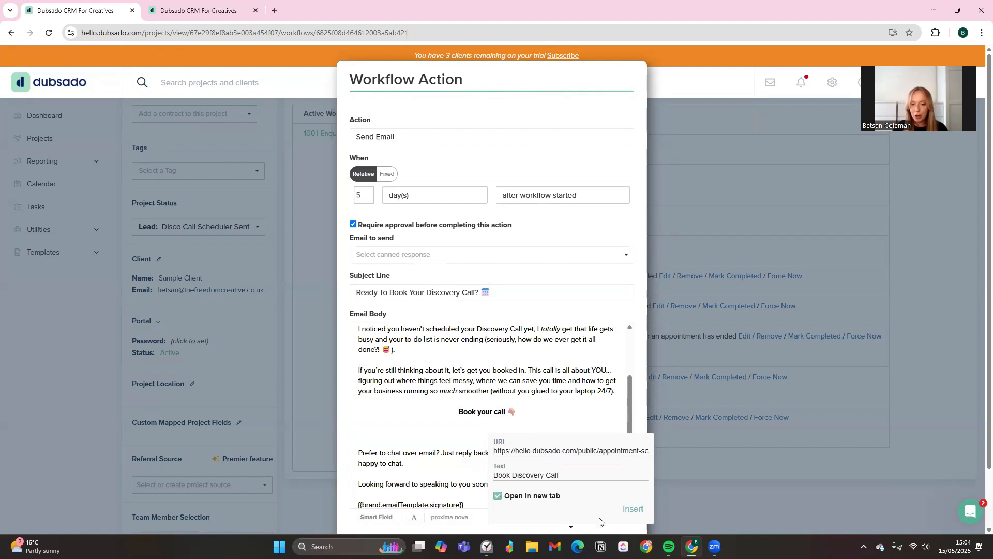
click(633, 509)
Delete the "Book your call" line from the email body and centre the Book Discovery Call button.
drag(517, 411, 454, 409)
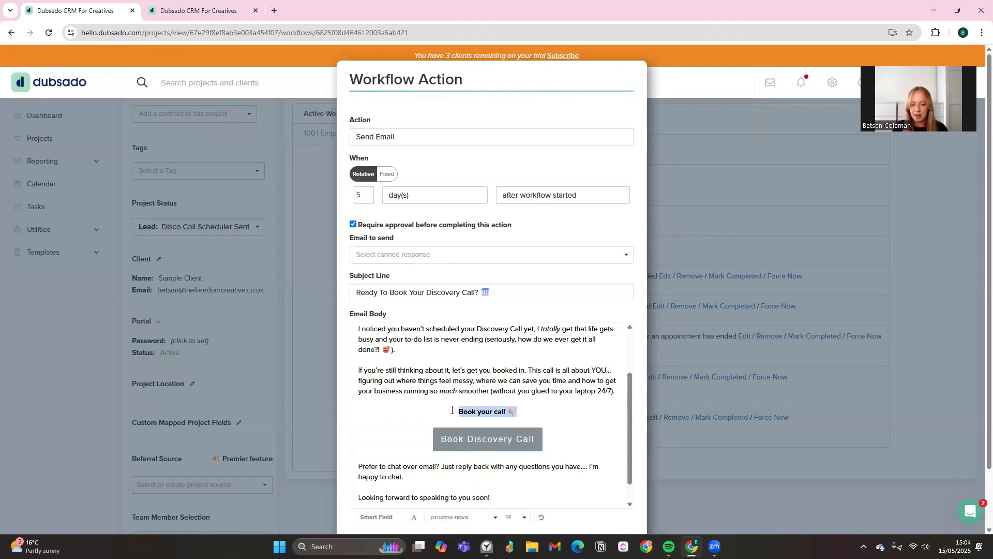
key(BackSpace)
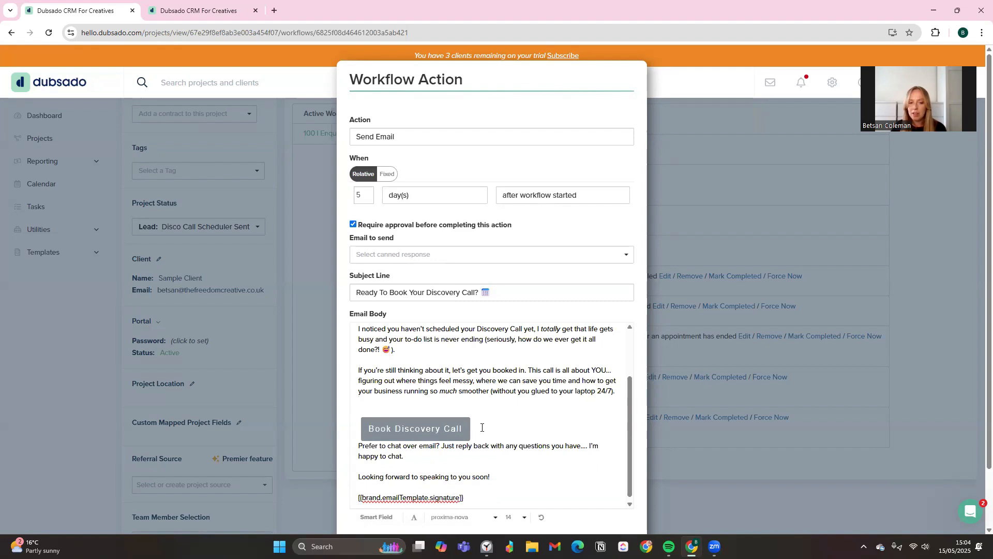
drag(481, 427, 367, 429)
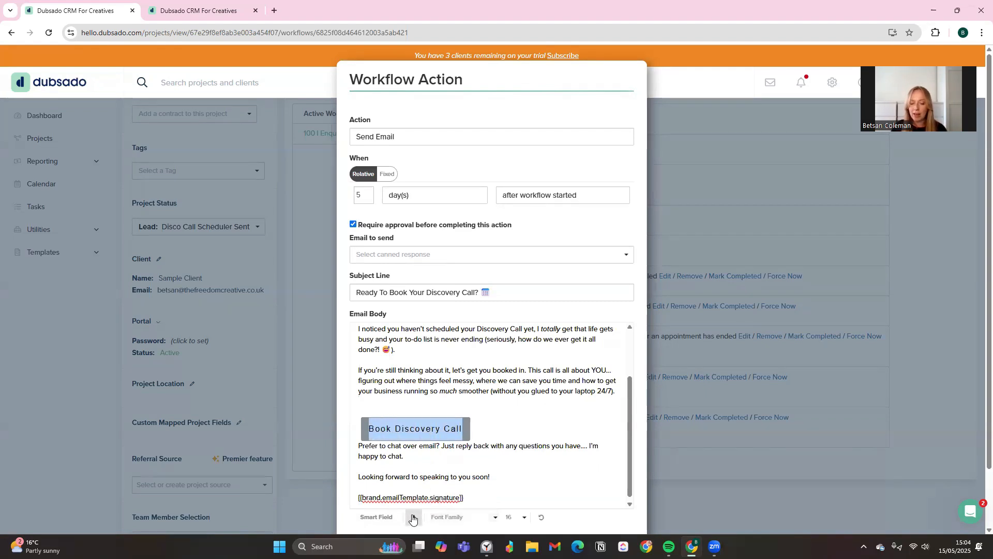
click(441, 499)
click(448, 455)
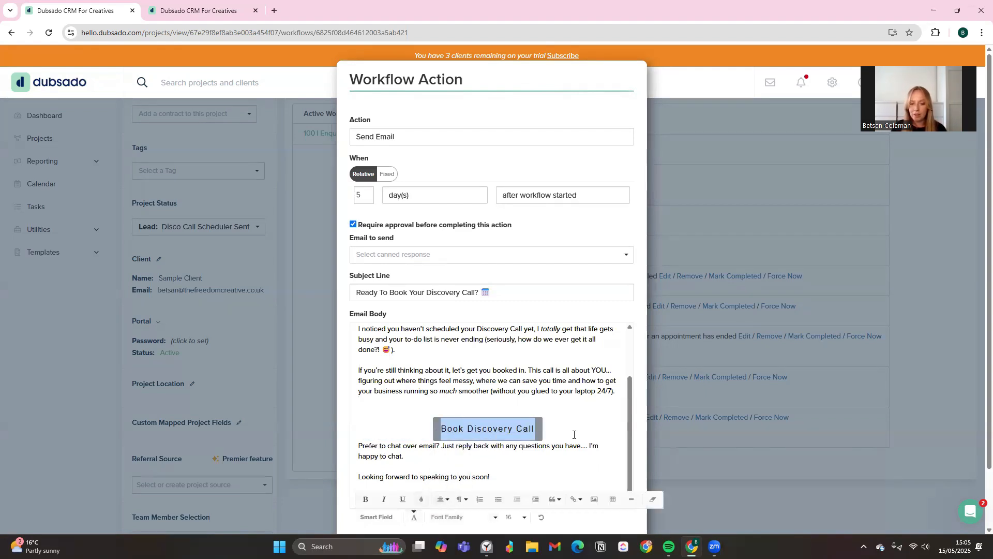
Add a blank line after the Book Discovery Call button and apply the changes to the email action.
click(588, 426)
key(Return)
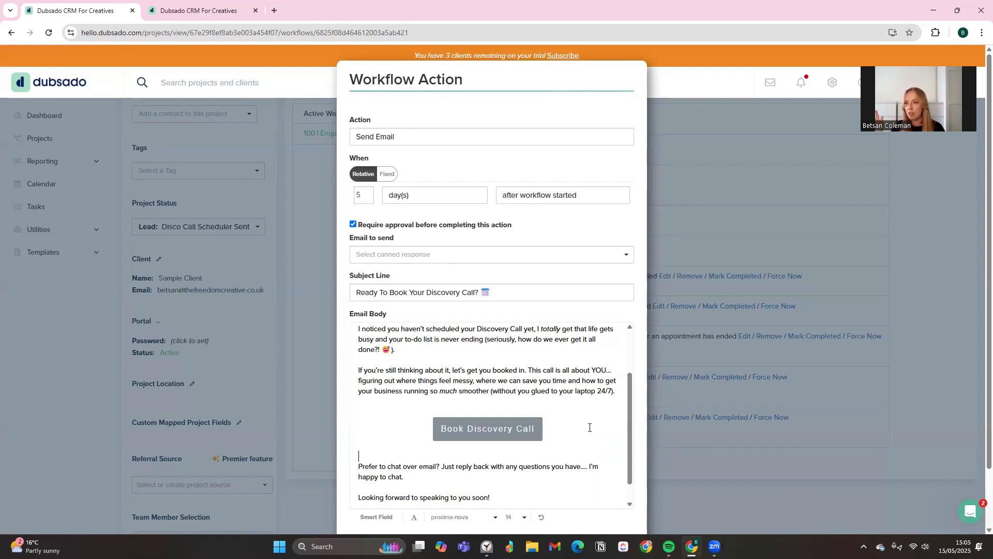
scroll(593, 437, down, 4)
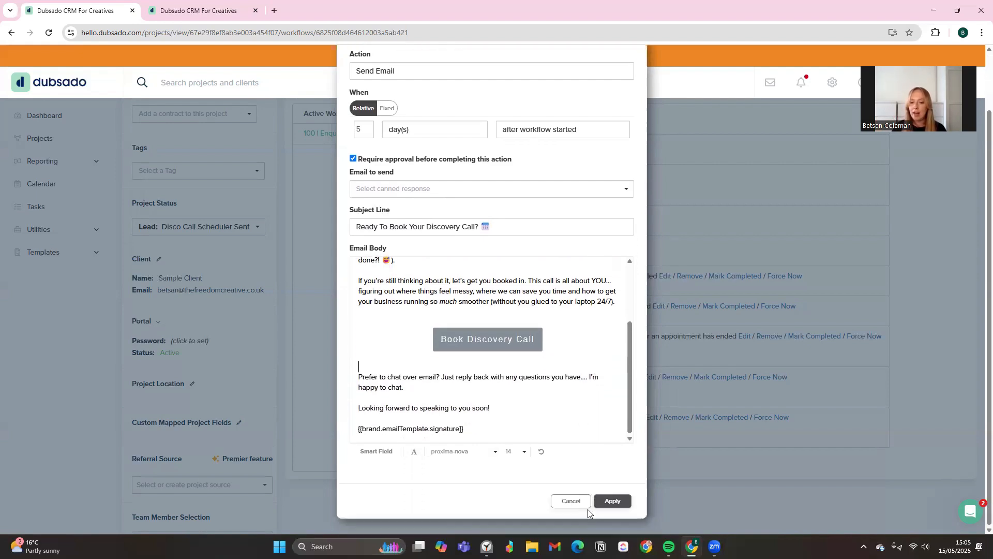
click(607, 504)
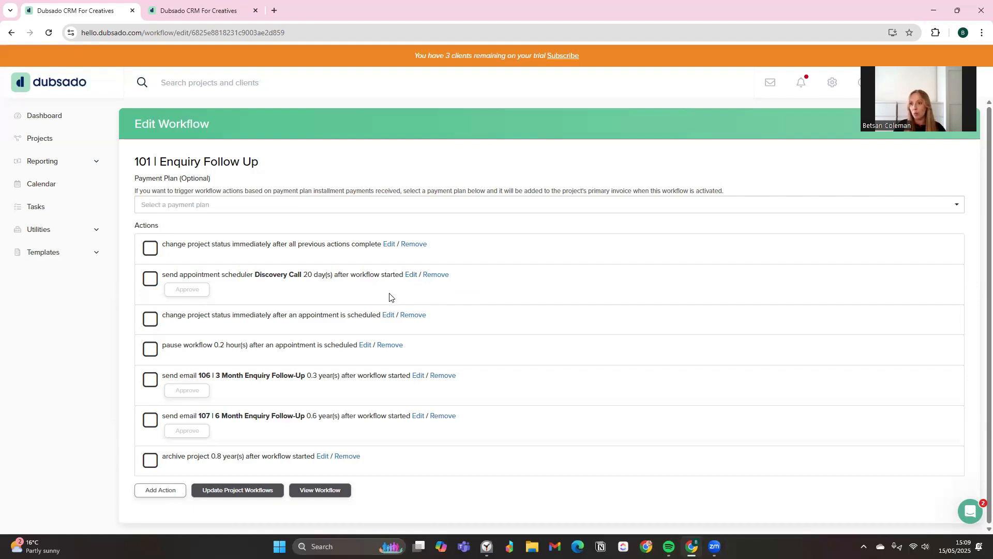
Open the Discovery Call scheduler action in the 101 | Enquiry Follow Up workflow to check its settings.
click(411, 275)
click(644, 413)
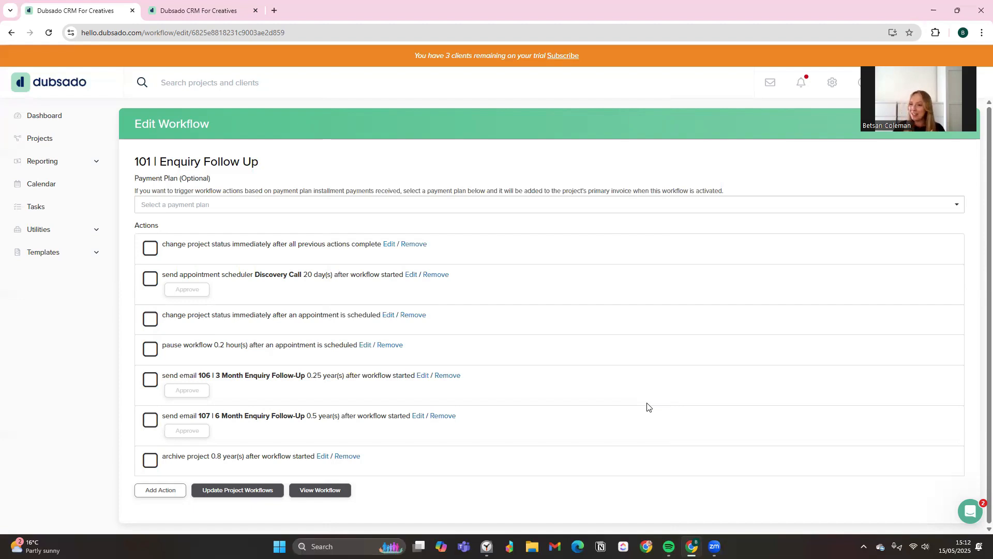
Review the actions of the 101 | Enquiry Follow Up | 30 Days, 102 | 3 month and 103 | 6 months workflows.
click(221, 208)
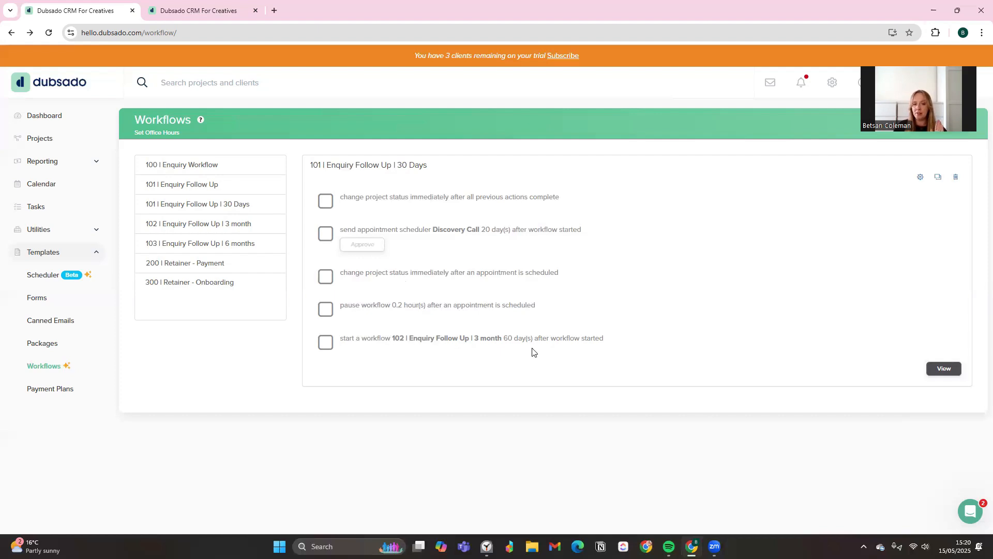
click(245, 227)
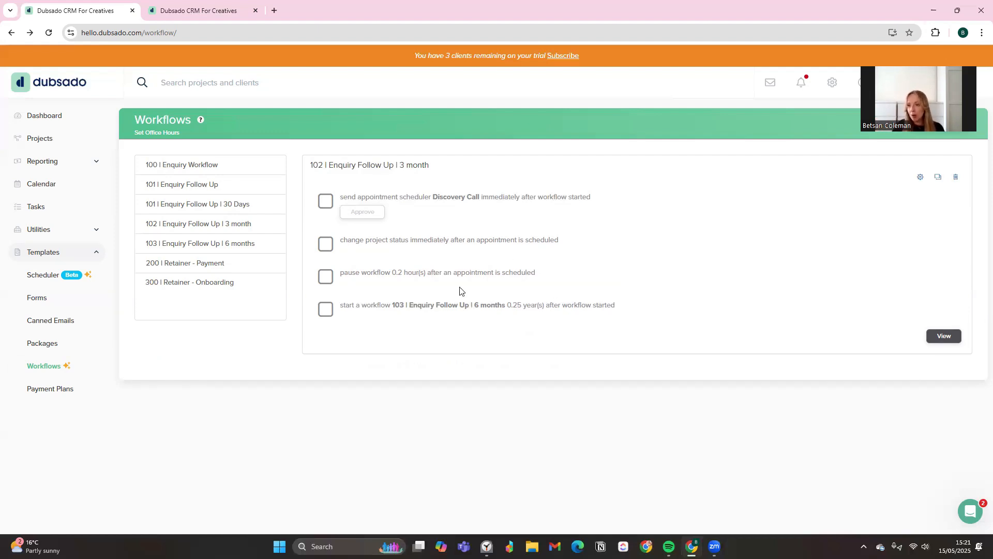
click(206, 243)
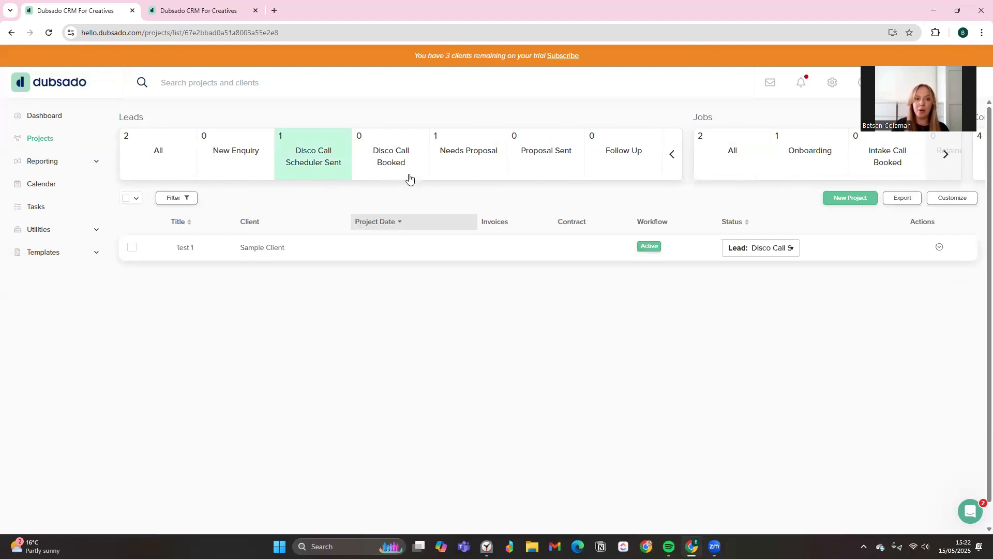
Open the Test 1 lead project and apply the 101 | Enquiry Follow Up | 30 Days workflow to it.
click(461, 172)
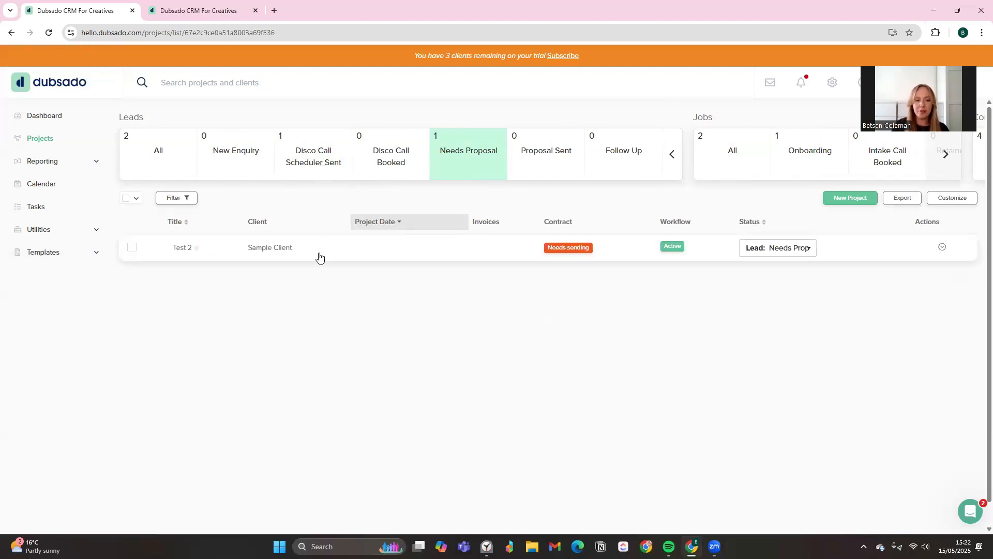
click(294, 255)
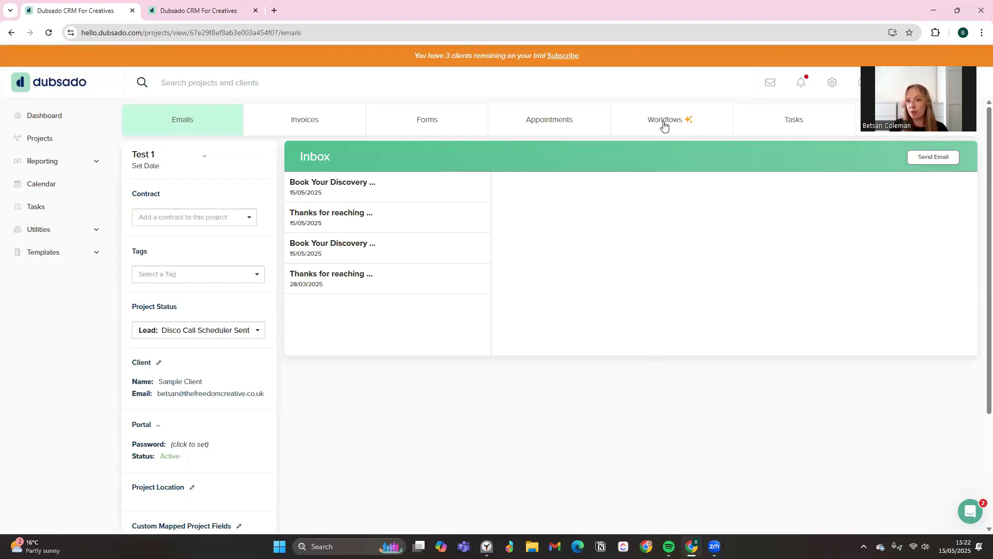
click(572, 186)
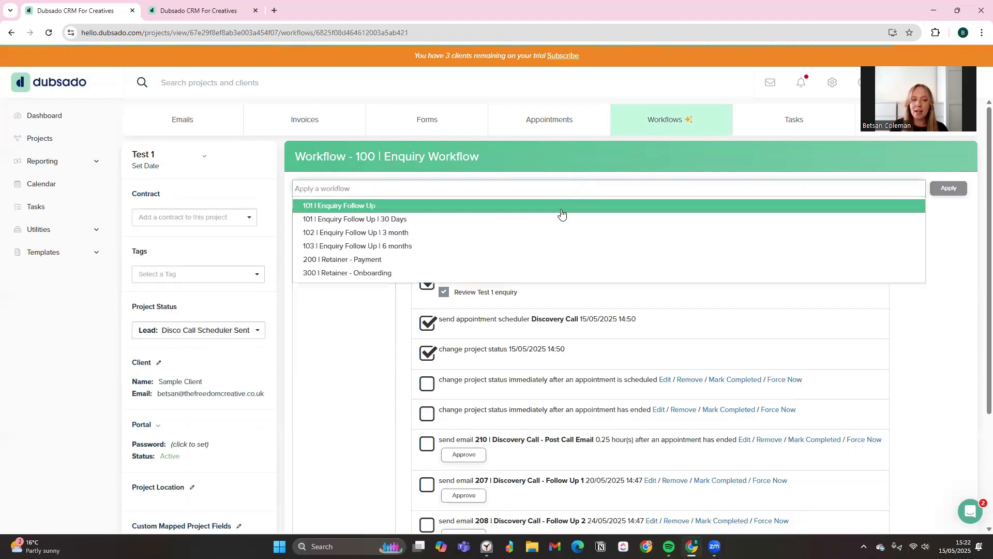
click(457, 196)
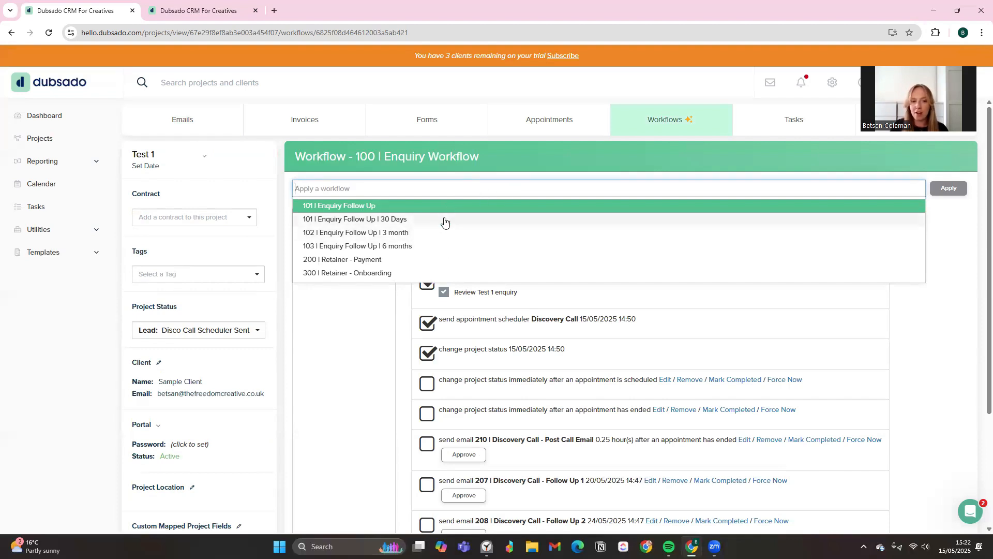
click(444, 221)
click(939, 195)
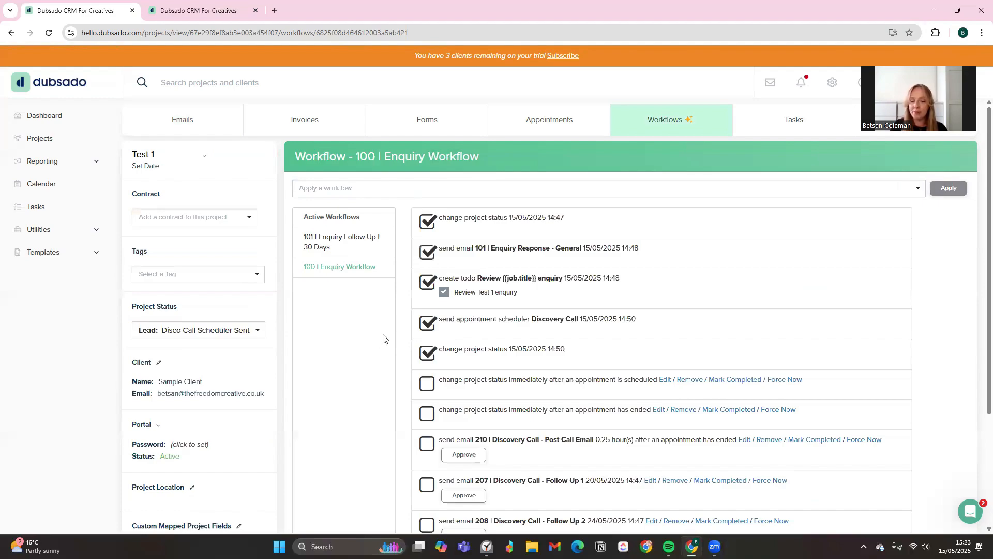
scroll(676, 366, down, 3)
scroll(738, 373, up, 3)
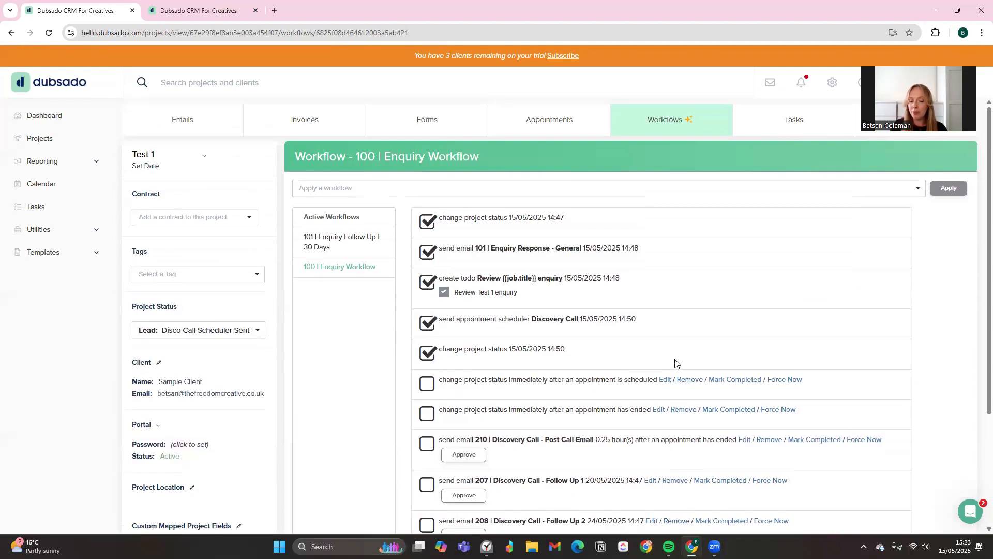